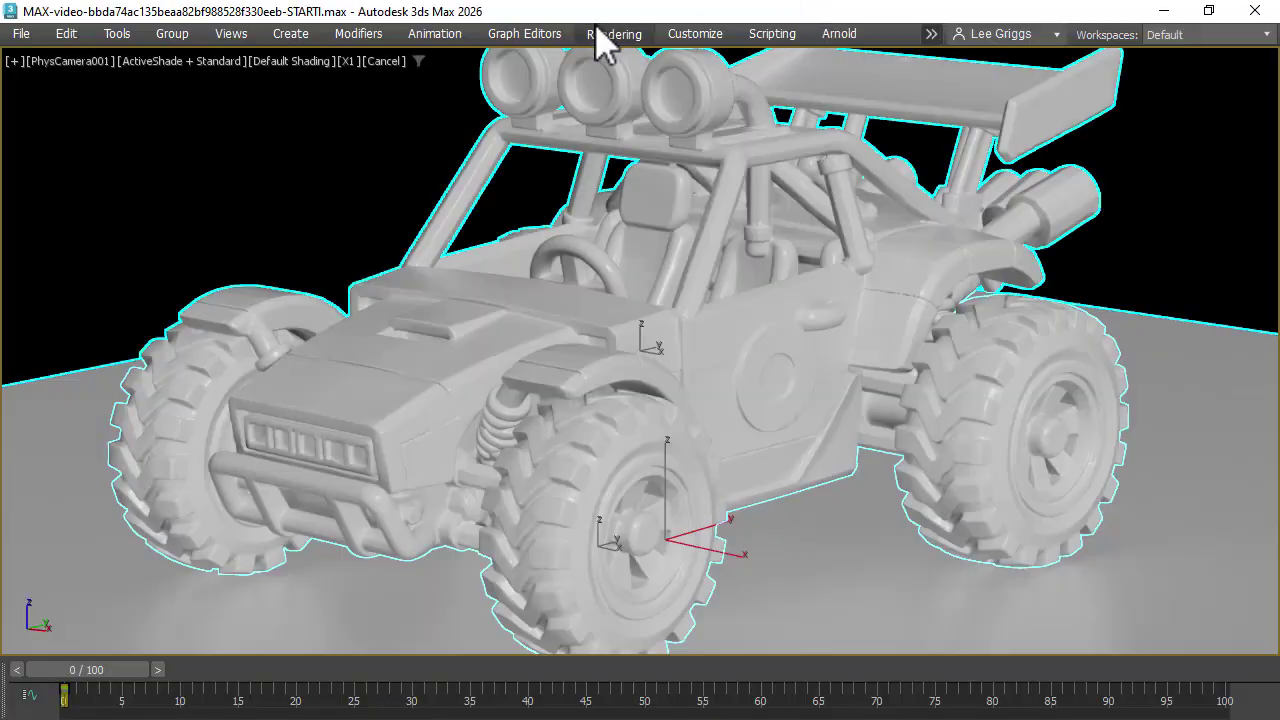
Step: Open the Slate Material Editor, search for physical maps and add a Physical Sky map to the node view
click(606, 36)
mouse_move(806, 416)
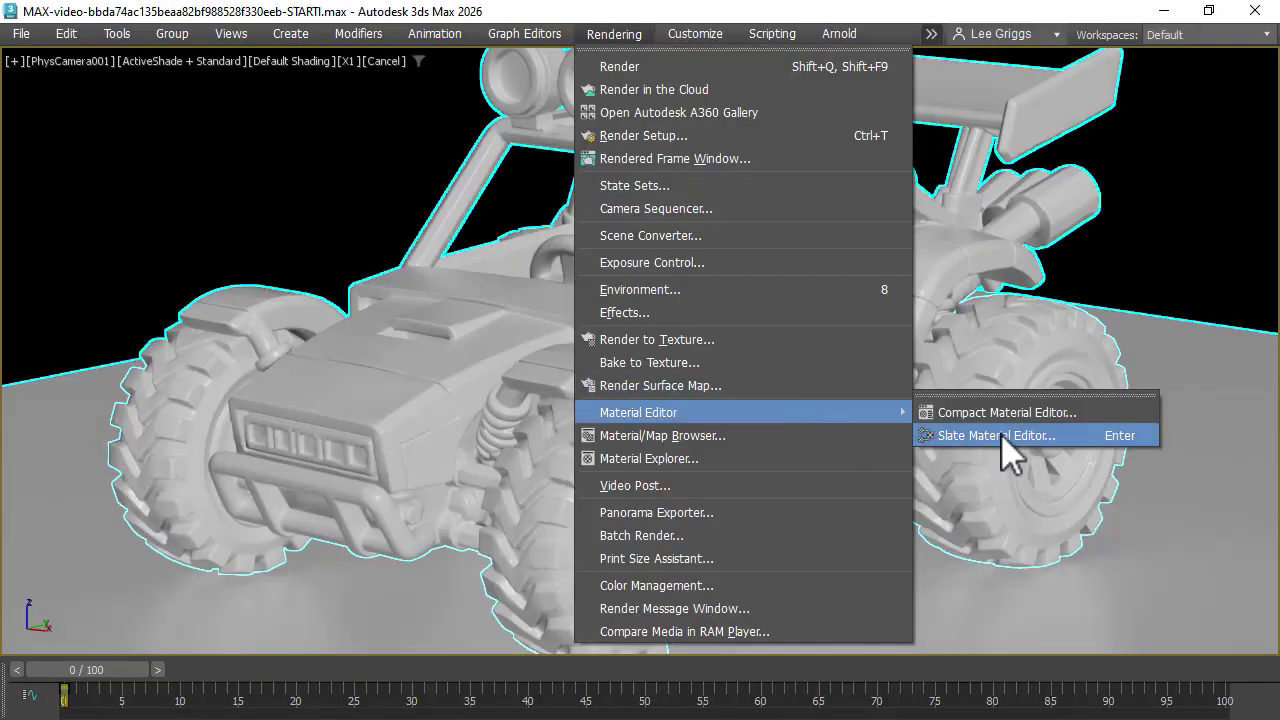
click(930, 434)
text(phys)
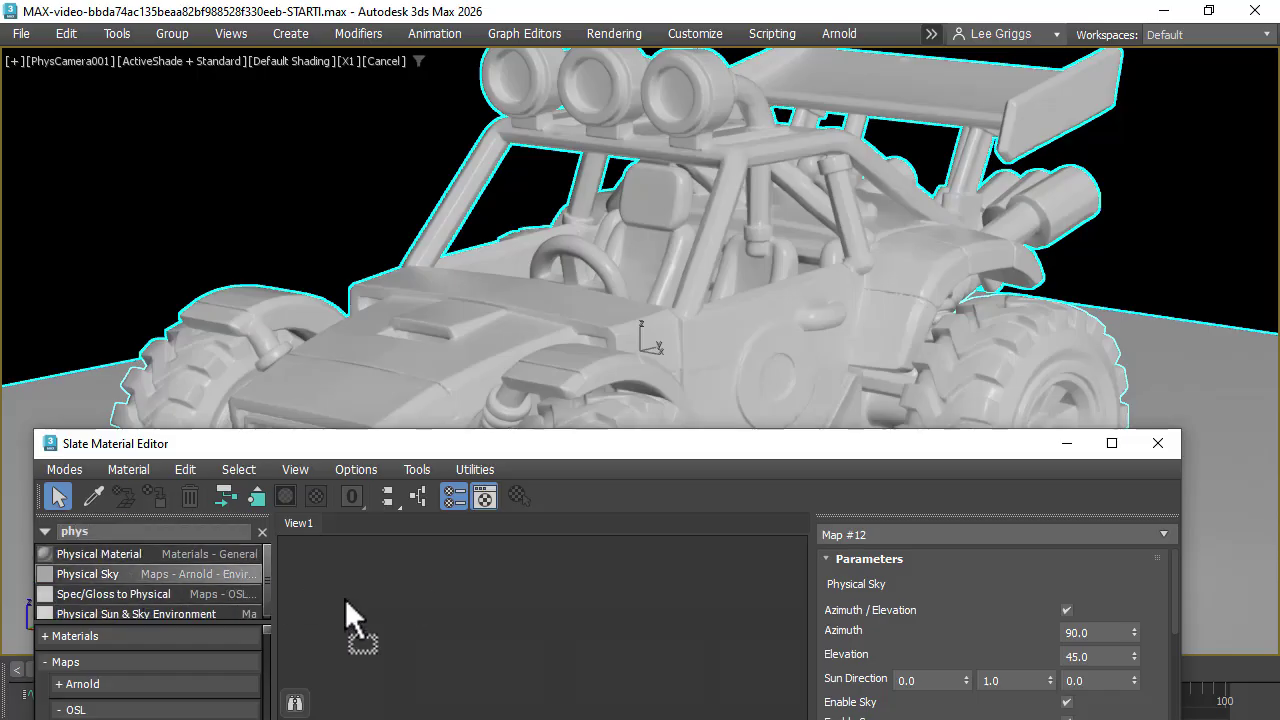
drag(345, 599, 345, 600)
Step: Open the environment settings and assign the Physical Sky map as the environment map, as an instance
click(614, 33)
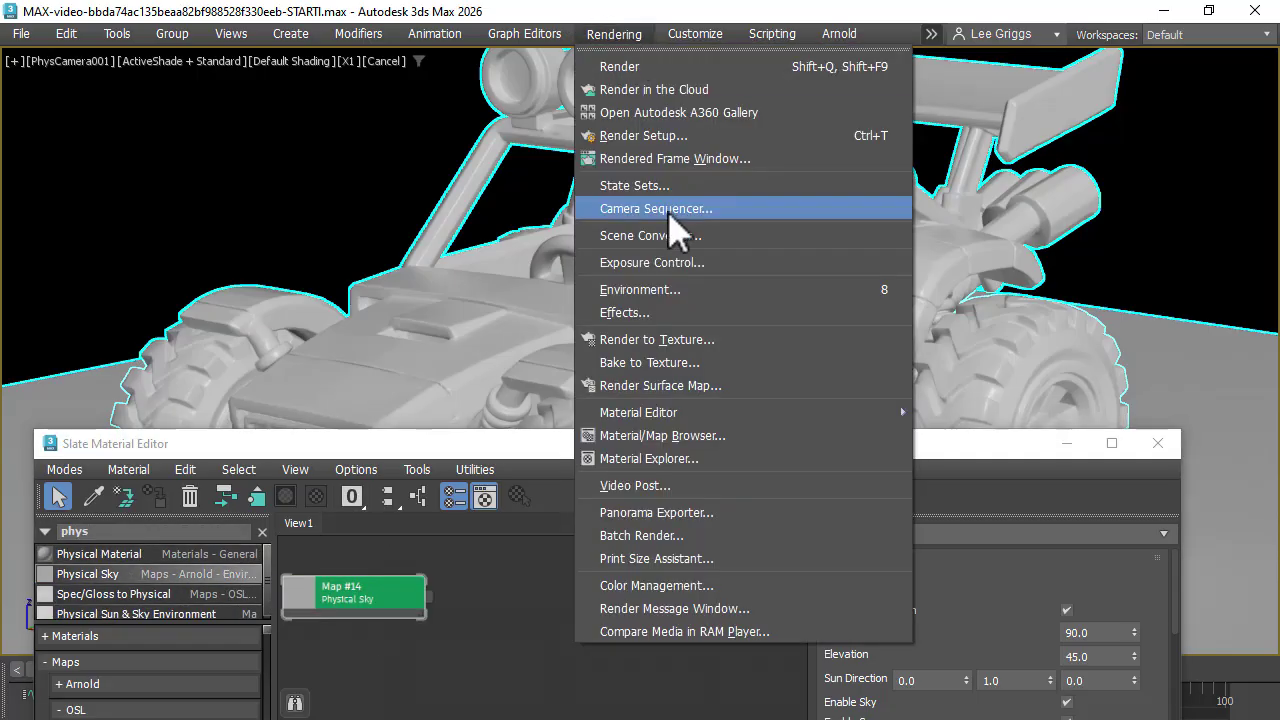
click(674, 290)
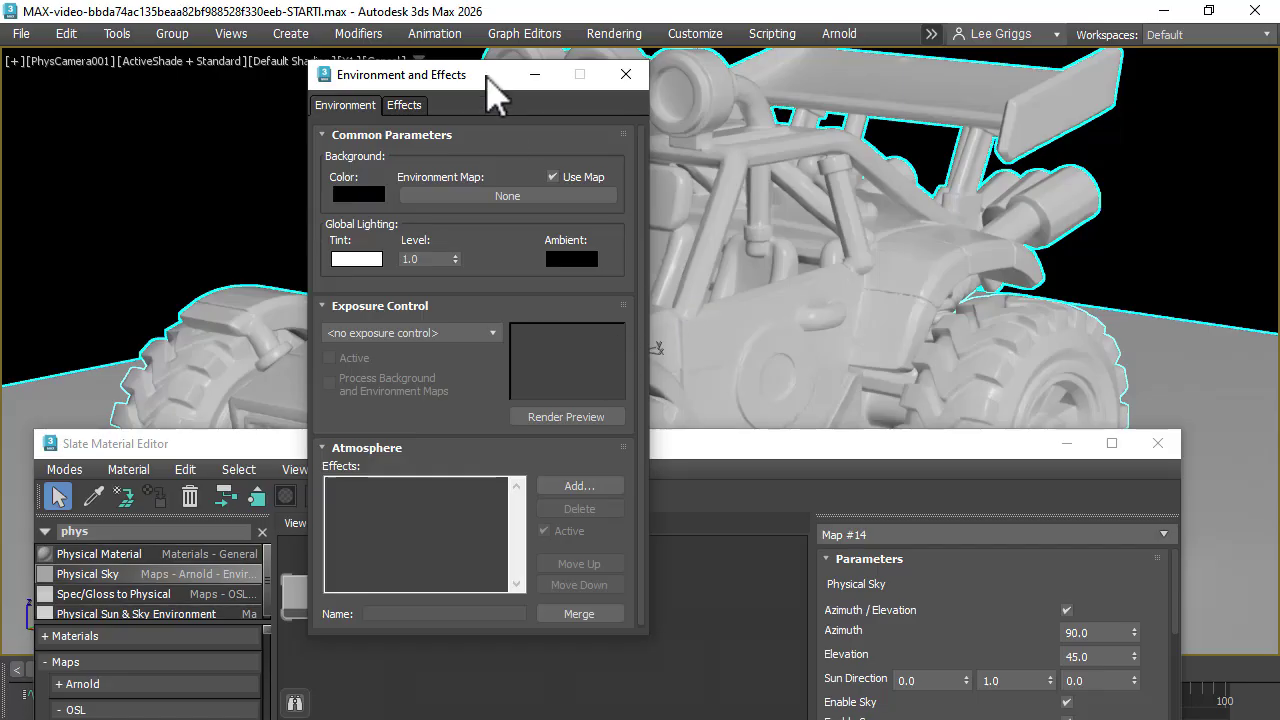
drag(487, 76, 664, 107)
drag(436, 601, 628, 226)
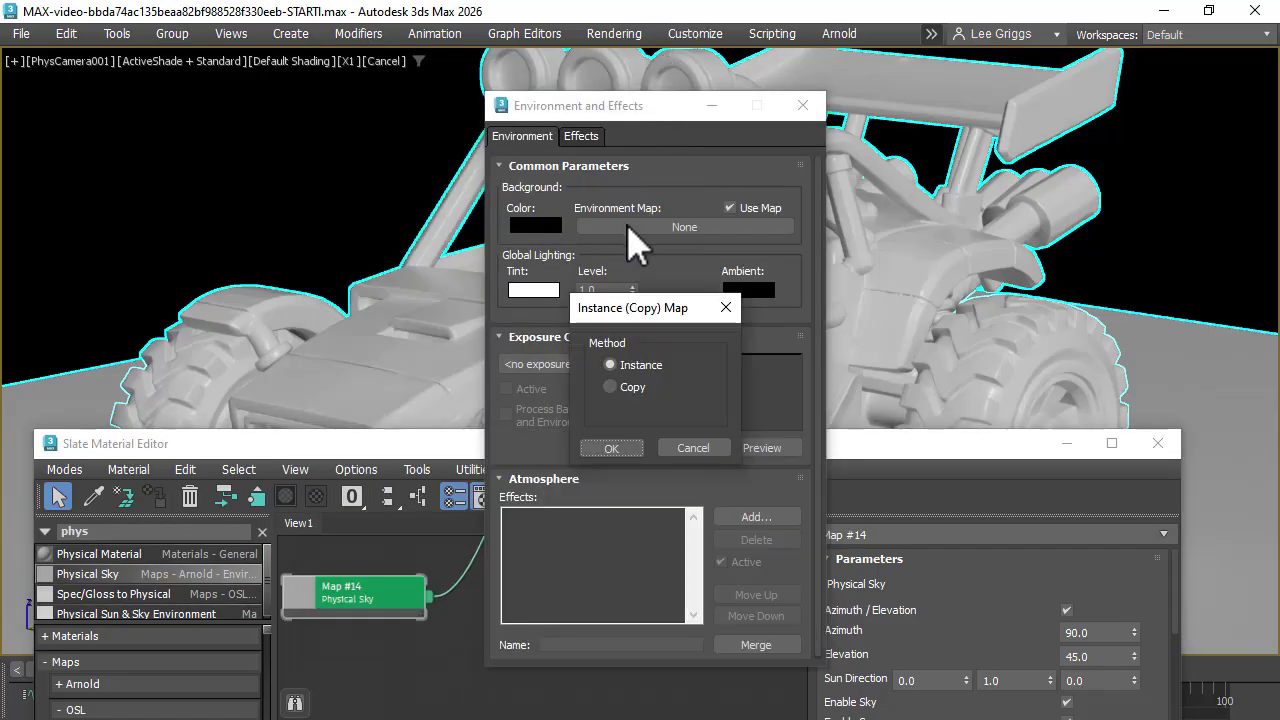
click(624, 448)
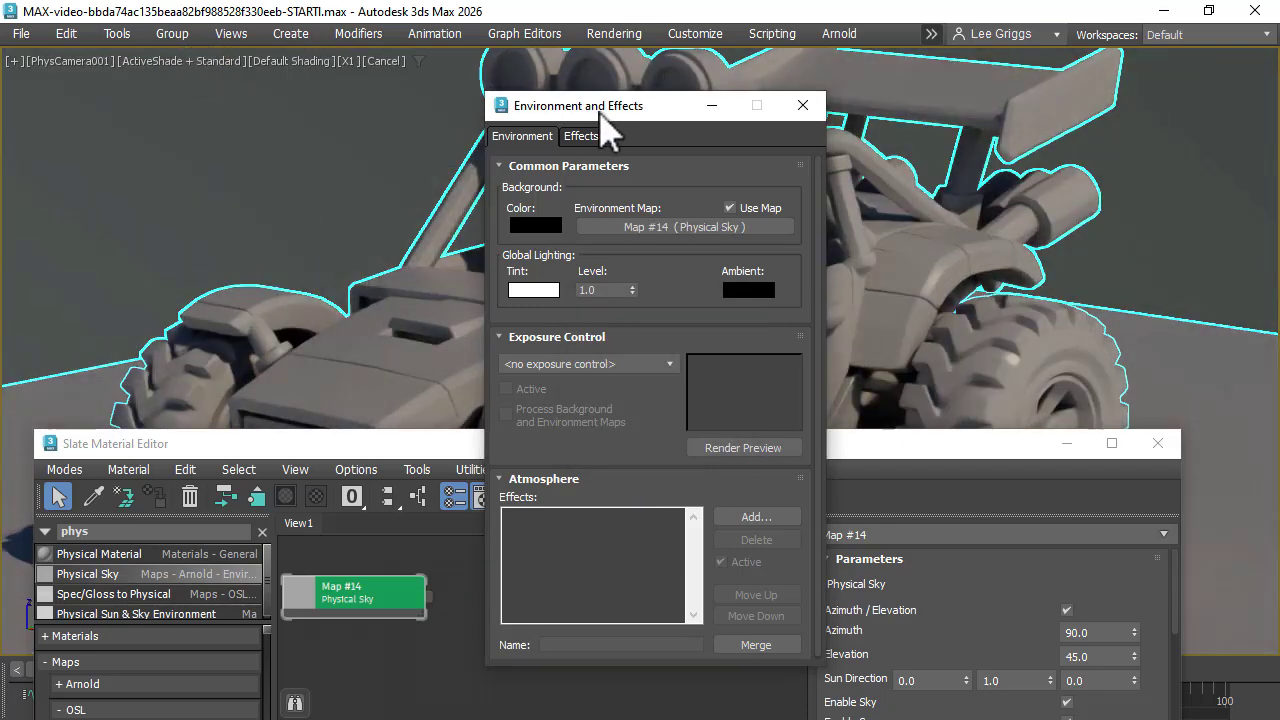
drag(600, 108, 930, 168)
drag(608, 486, 660, 705)
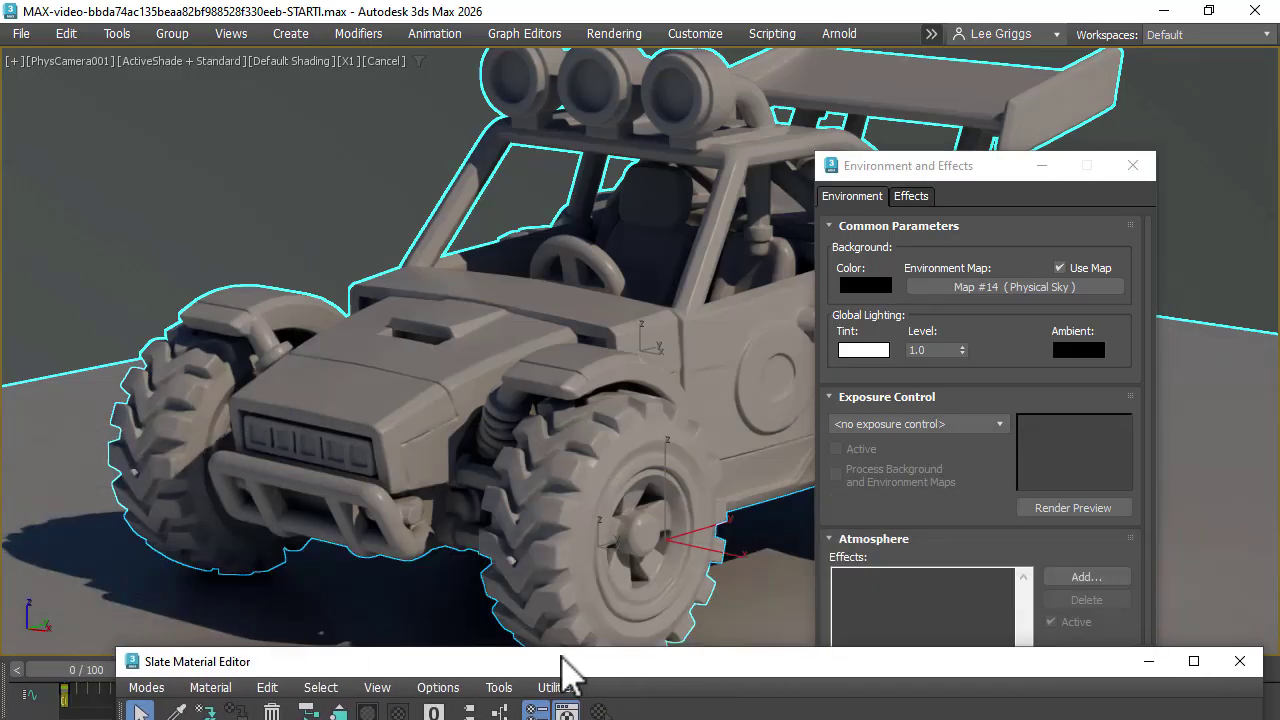
Step: Add an Arnold Color Correct map with the Physical Sky feeding its input, and set its saturation to 0
drag(574, 661, 494, 341)
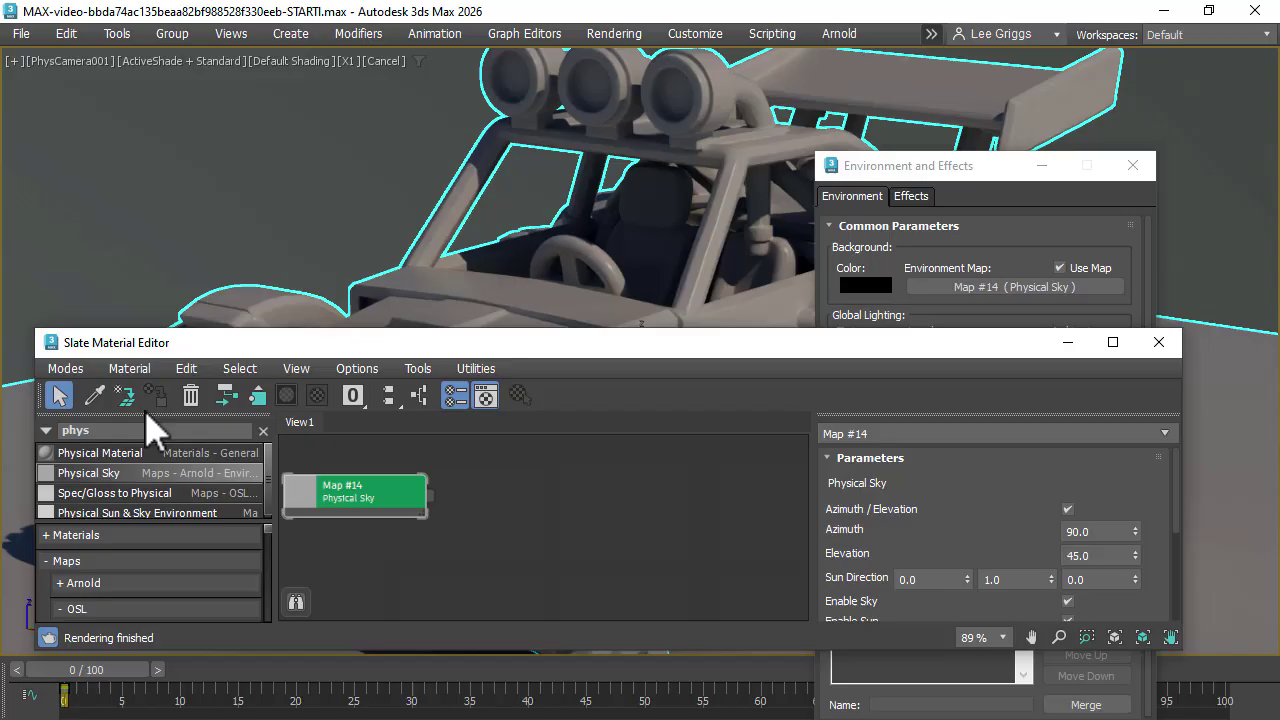
click(117, 430)
text(corr)
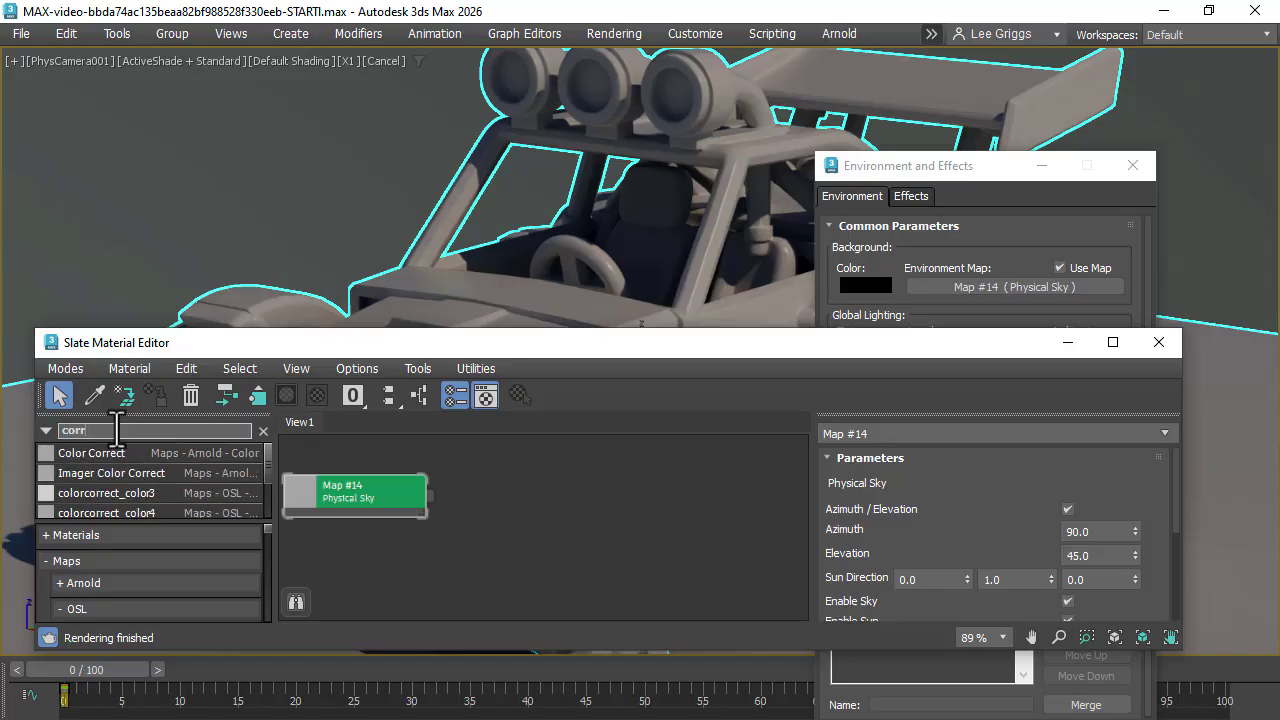
drag(149, 457, 510, 495)
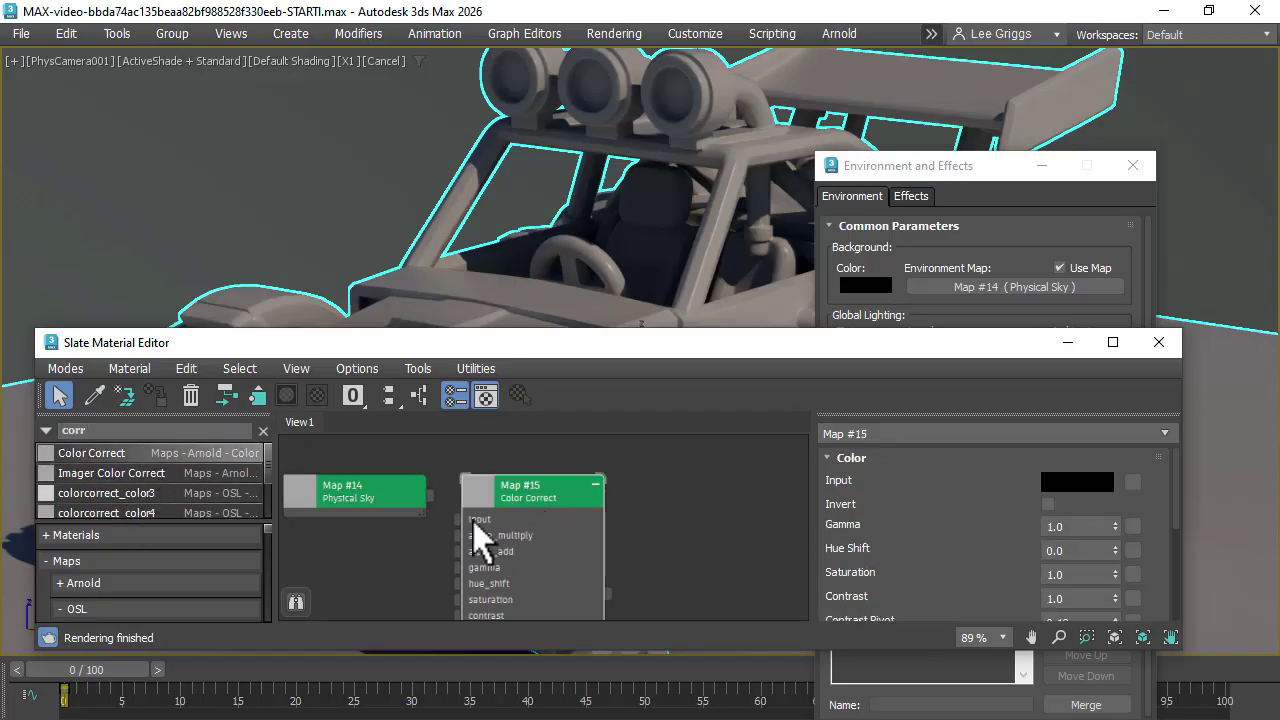
drag(430, 494, 466, 523)
click(495, 516)
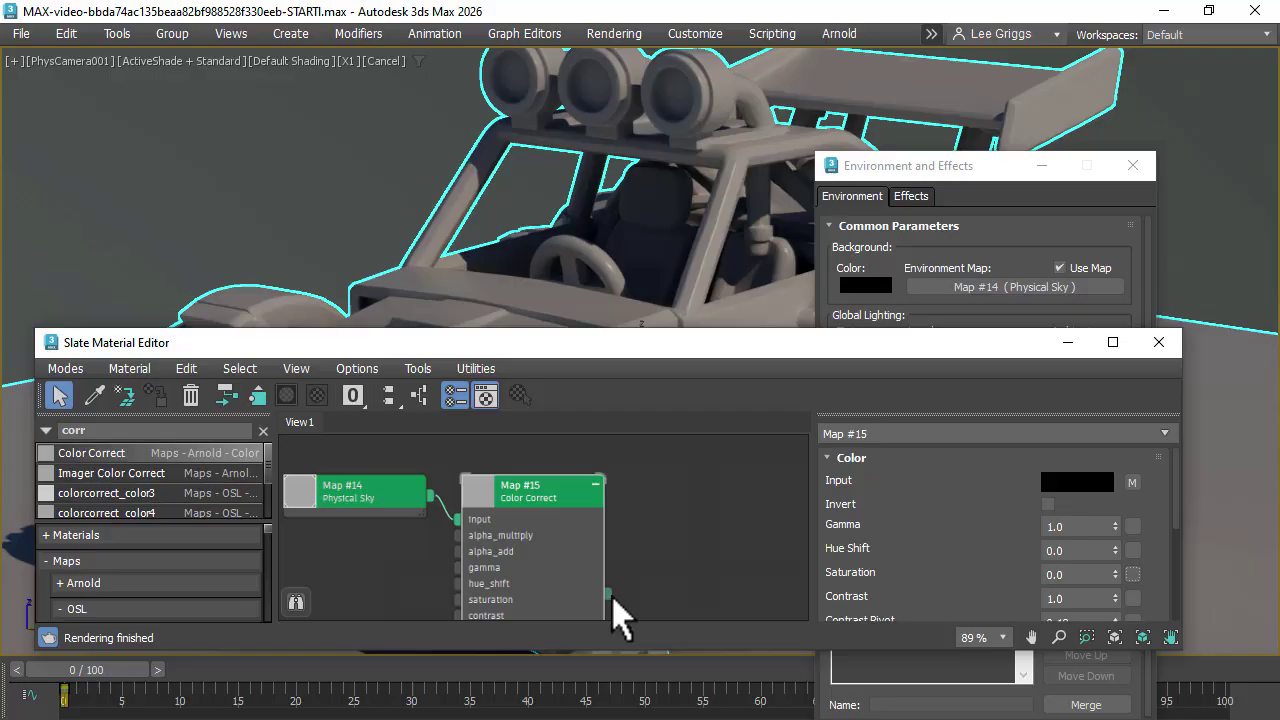
Step: Replace the scene's environment map with the Color Correct map
drag(609, 595, 950, 284)
click(926, 506)
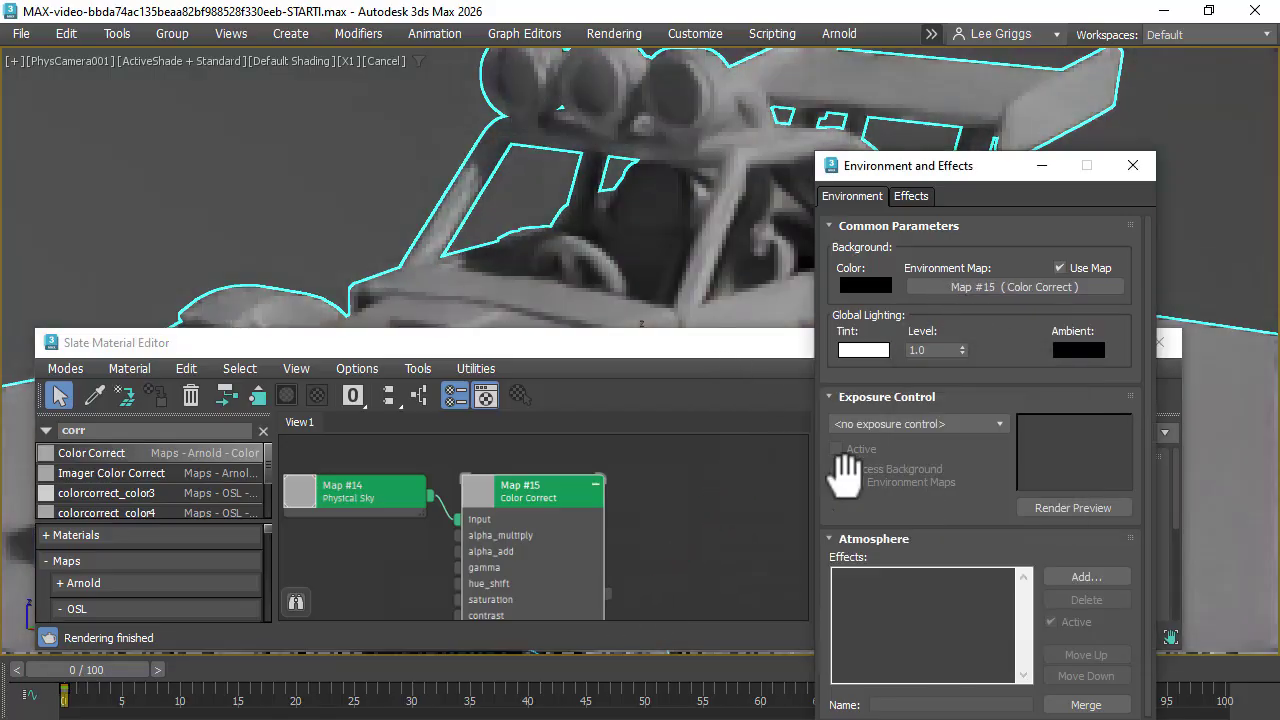
drag(672, 343, 1276, 346)
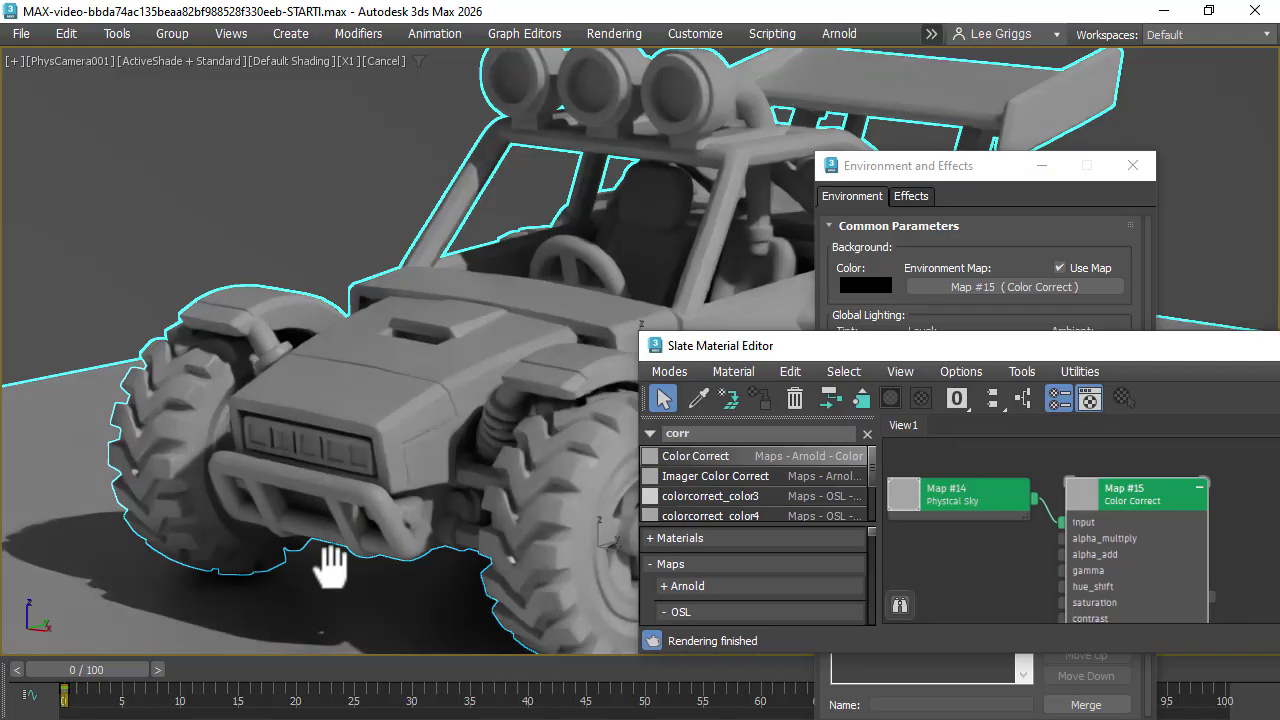
mouse_move(1073, 348)
mouse_down()
mouse_move(678, 348)
mouse_move(556, 389)
mouse_move(627, 454)
mouse_move(468, 455)
mouse_up()
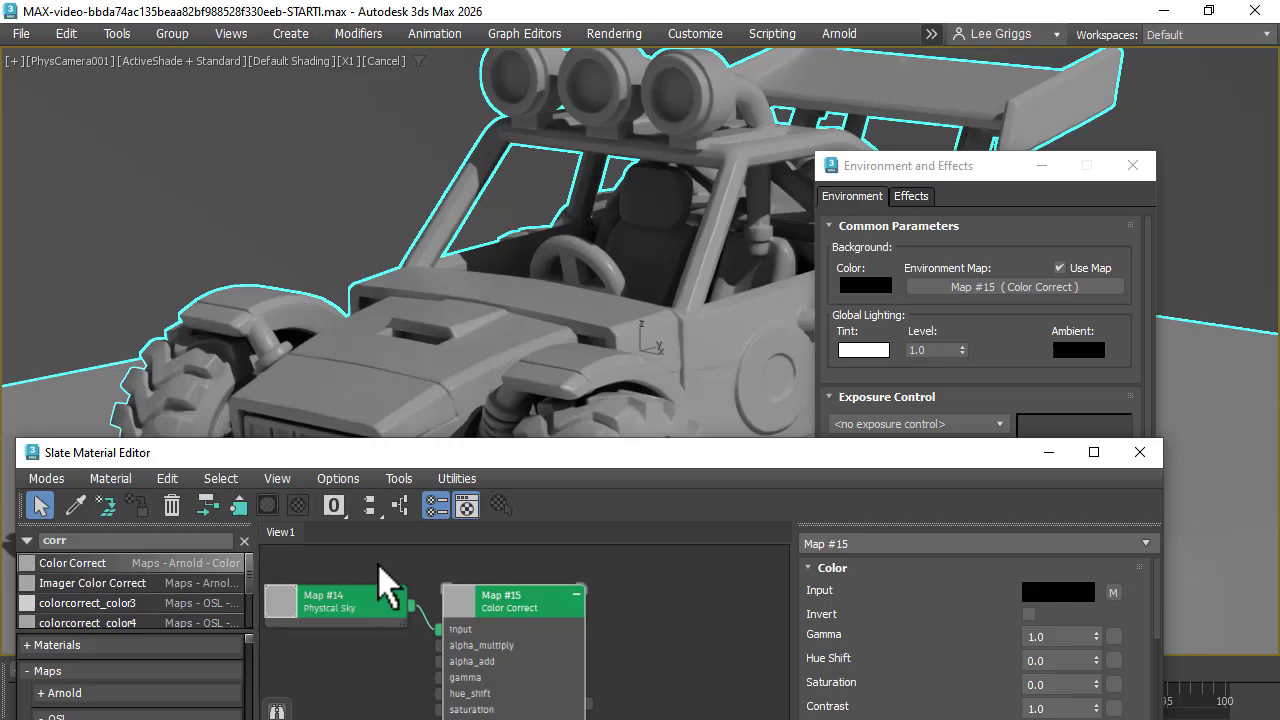
Step: Set the Physical Sky's azimuth to 143
double_click(345, 605)
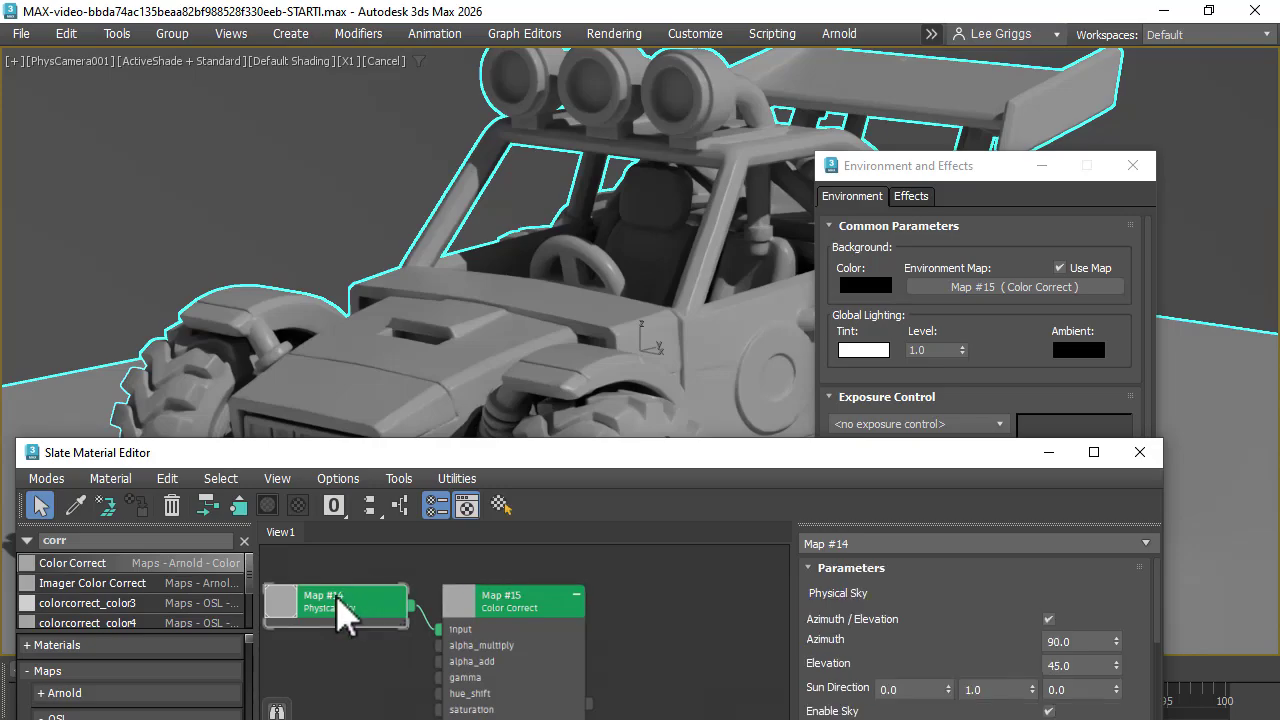
click(1076, 641)
text(14)
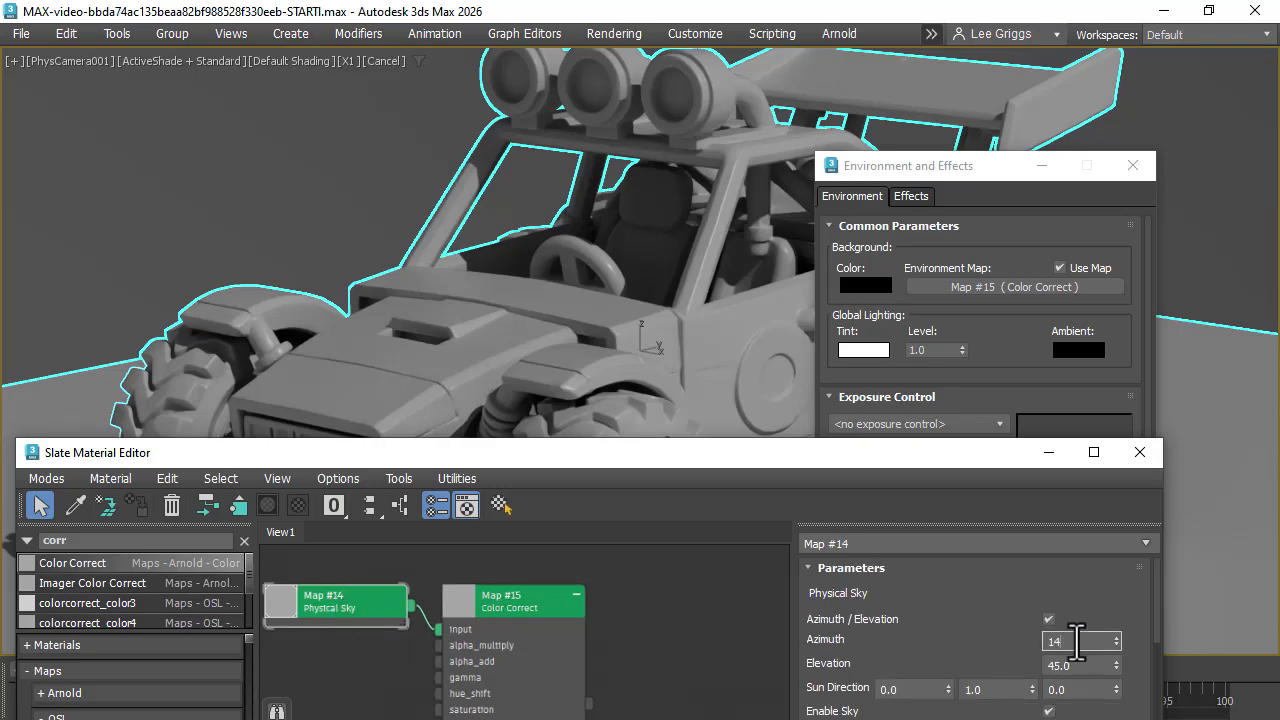
text(3)
key(Tab)
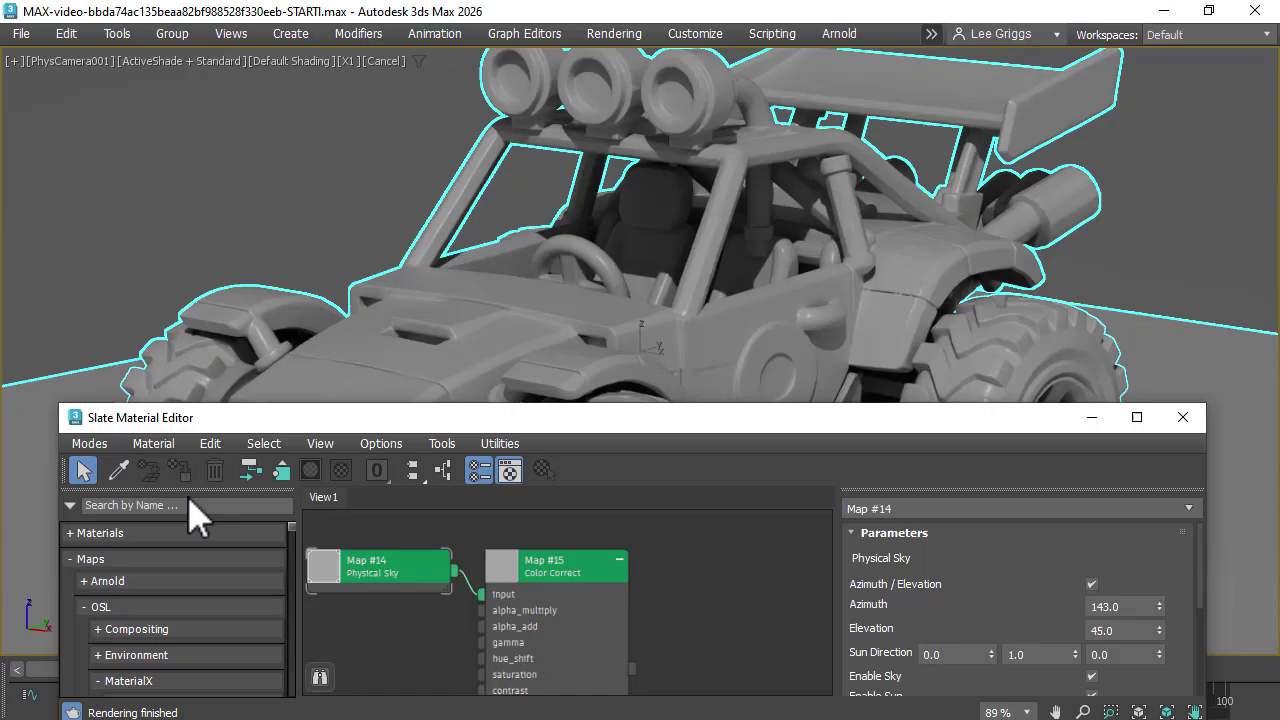
Step: Search for the Arnold Shadow Matte map and add it to the node view beside the Color Correct node
click(185, 505)
text(h)
key(BackSpace)
text(shado)
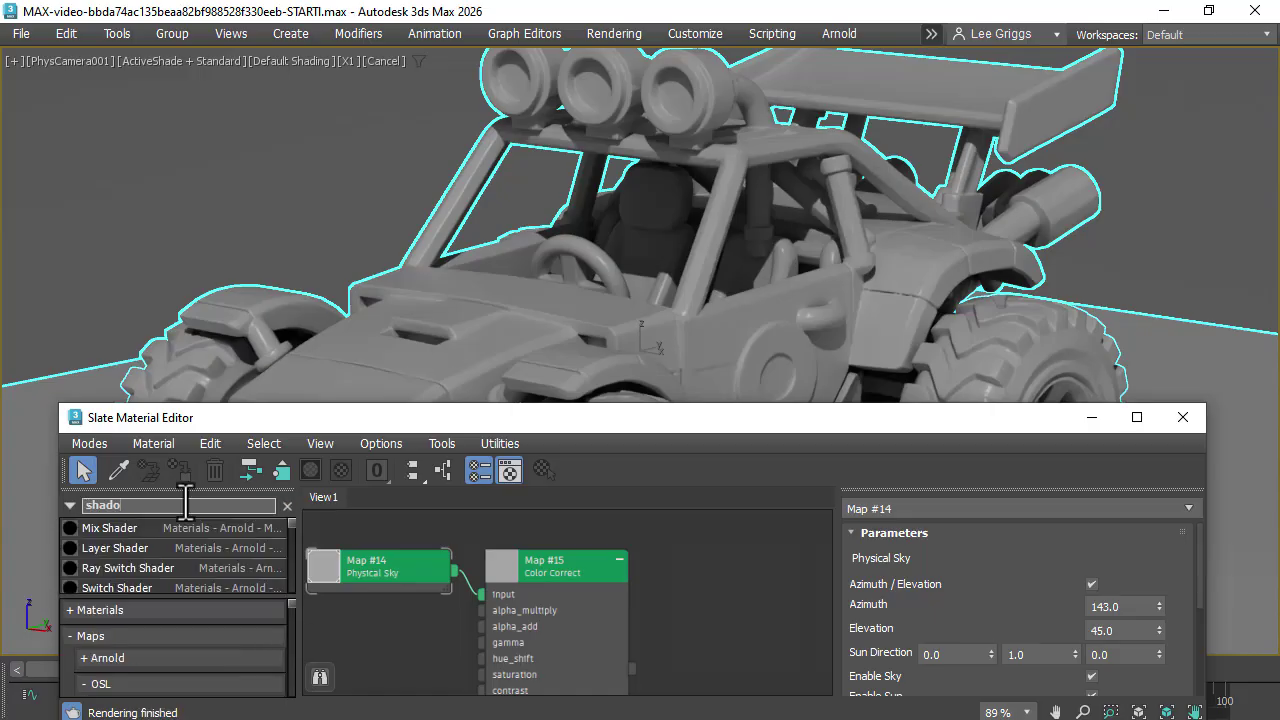
text(m w ma)
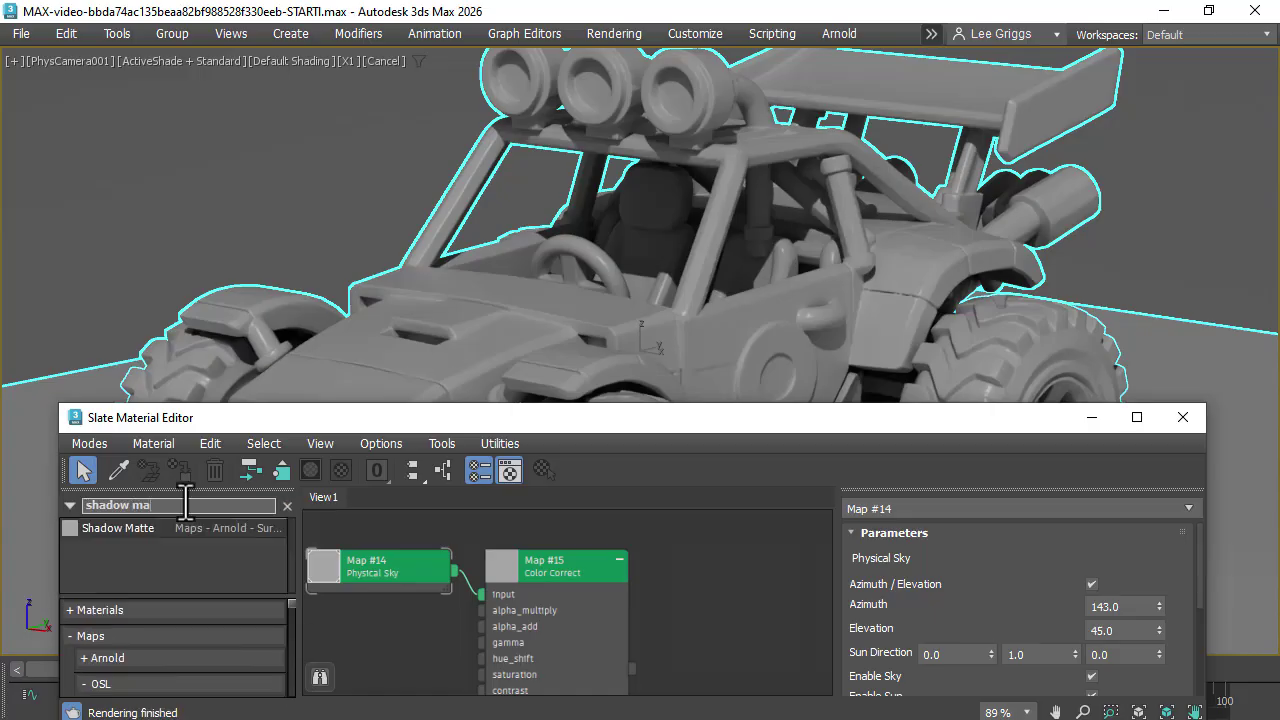
double_click(152, 530)
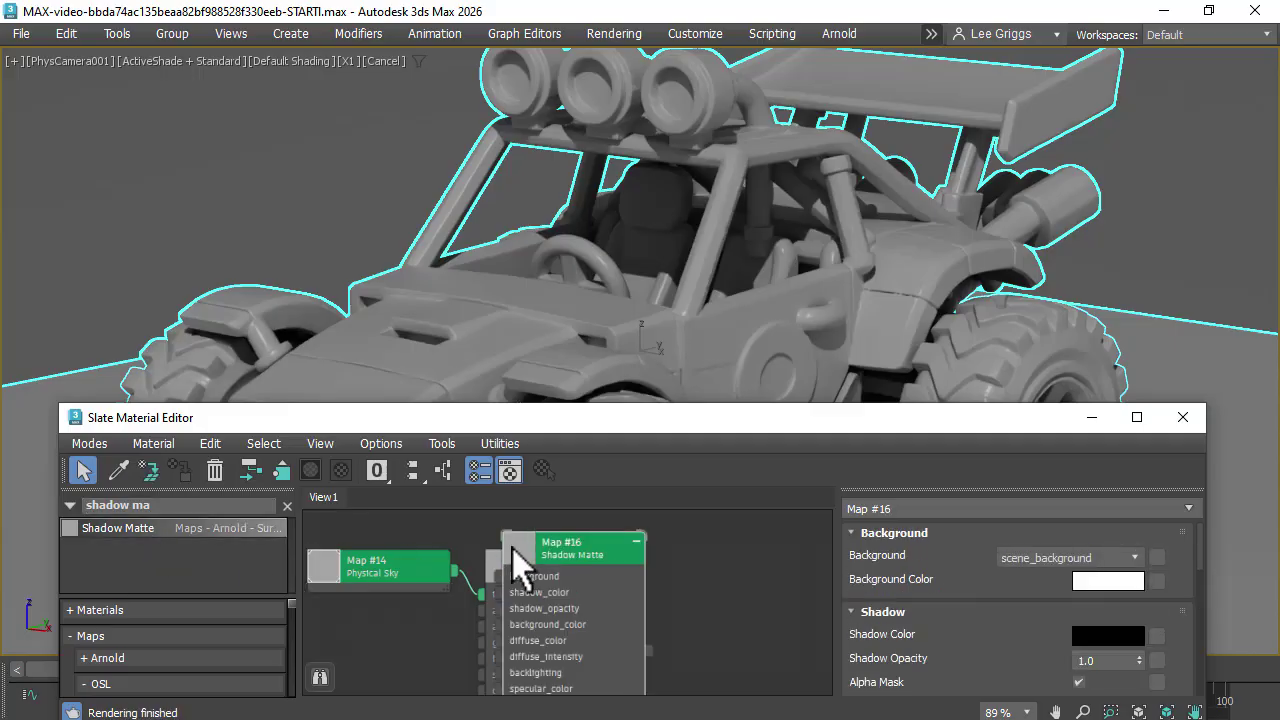
drag(568, 574, 621, 548)
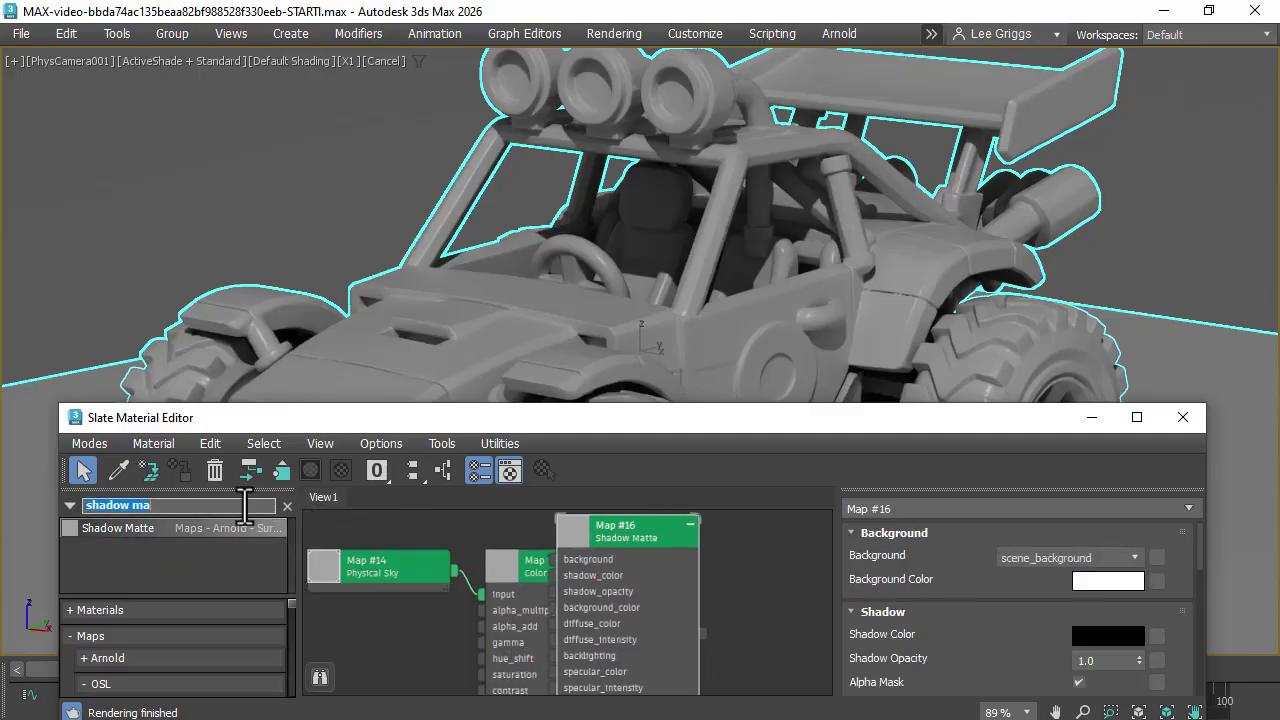
Step: Add a Map to Material and connect the Shadow Matte map to its texture map input
text(map)
drag(186, 528, 751, 587)
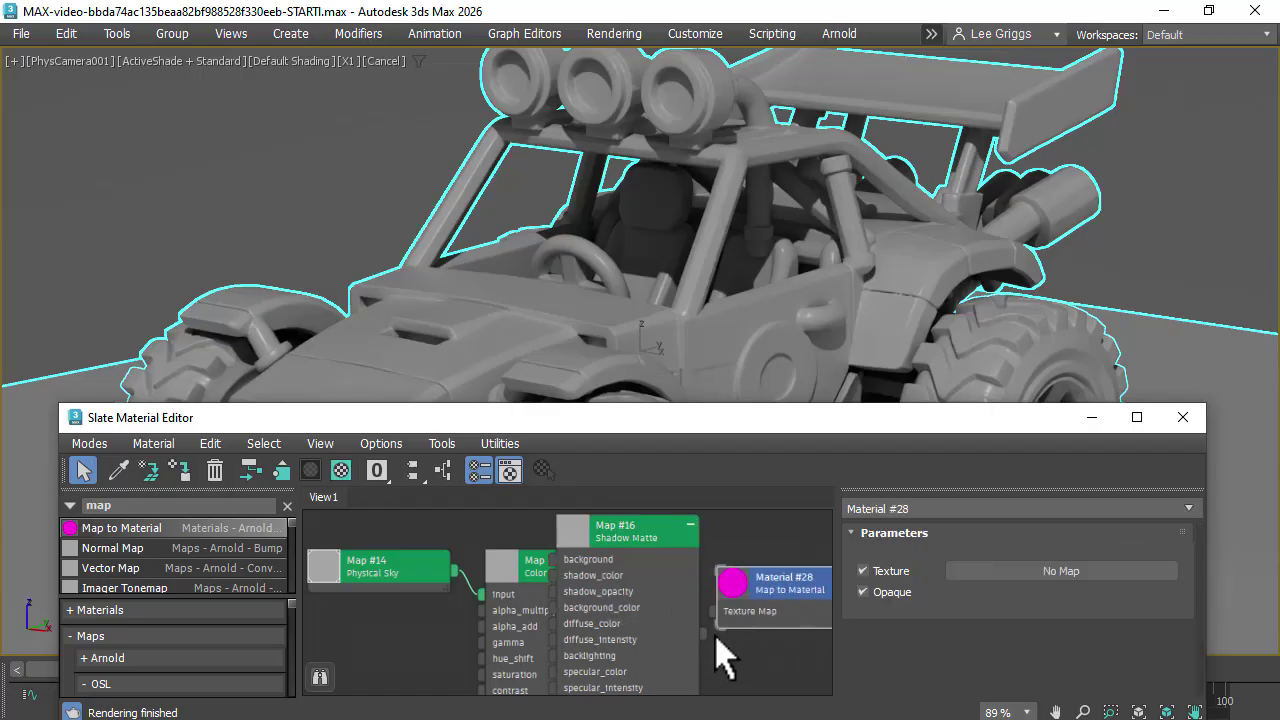
drag(705, 632, 713, 613)
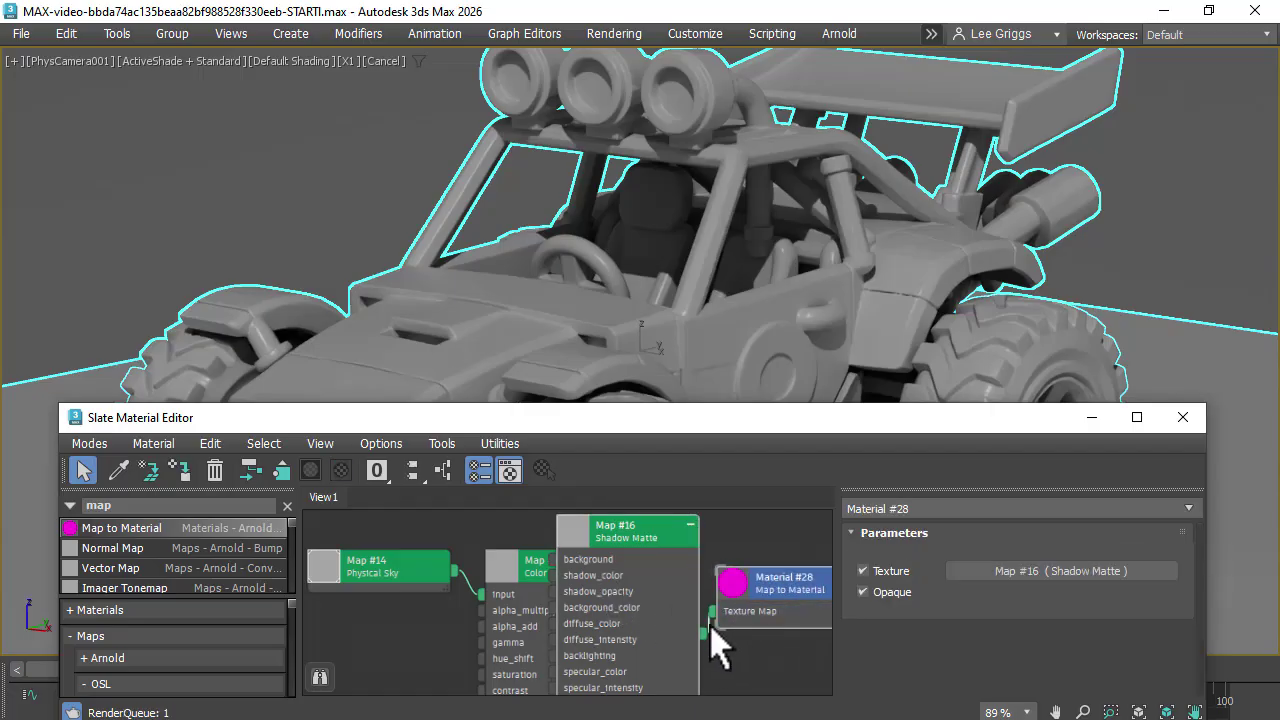
Step: Spread the overlapping nodes apart and assign the Shadow Matte's Map to Material to the ground surface
drag(618, 568, 600, 568)
click(525, 525)
middle_drag(525, 525, 365, 510)
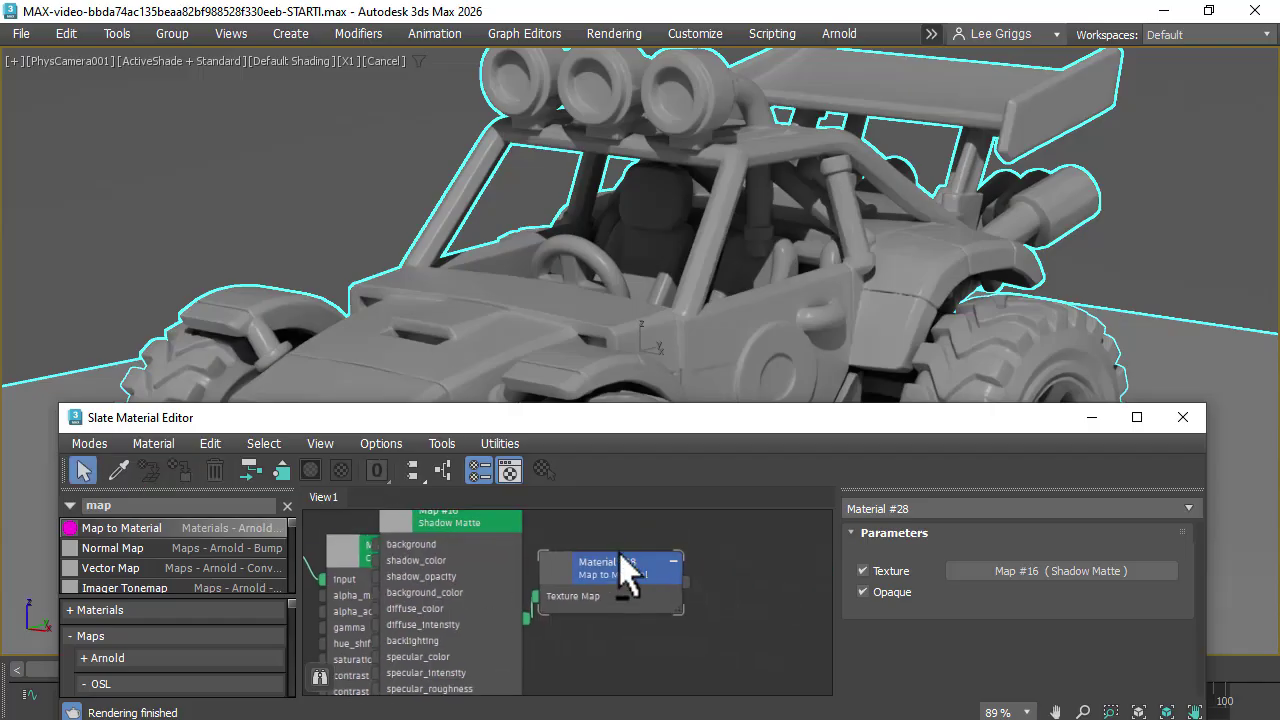
scroll(628, 571, down, 4)
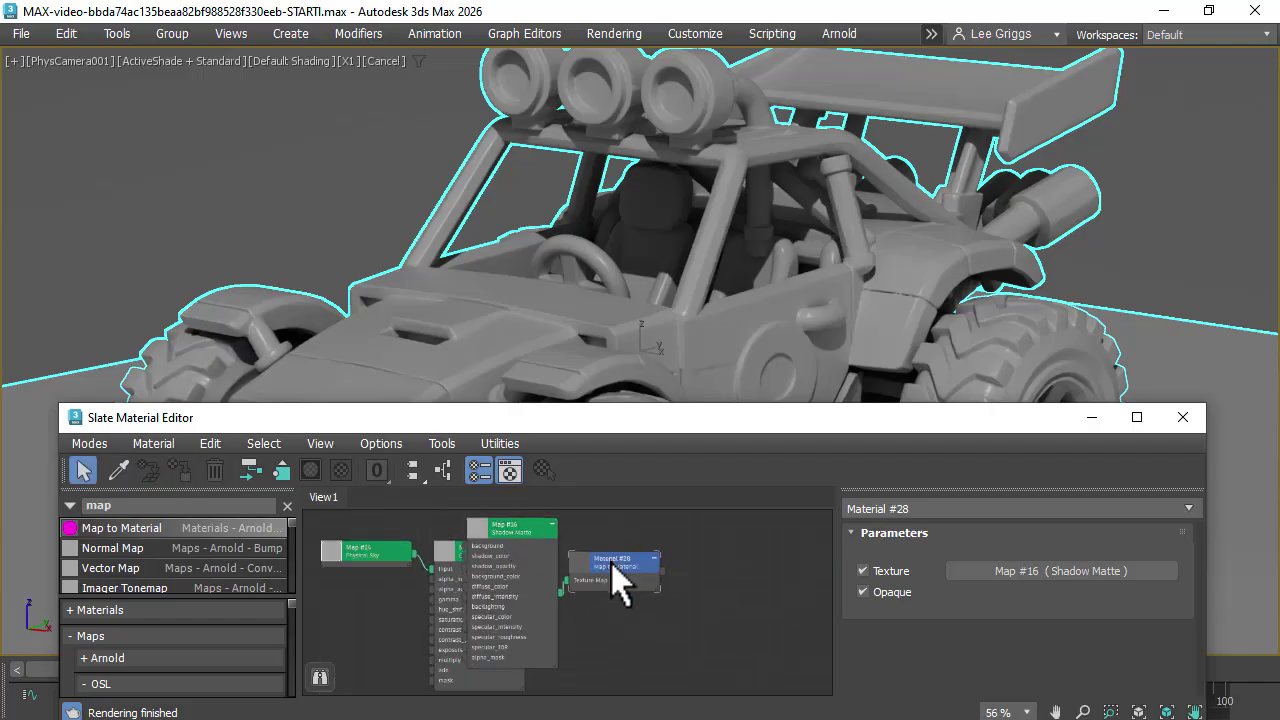
drag(612, 563, 769, 586)
drag(525, 529, 616, 553)
drag(774, 595, 1176, 342)
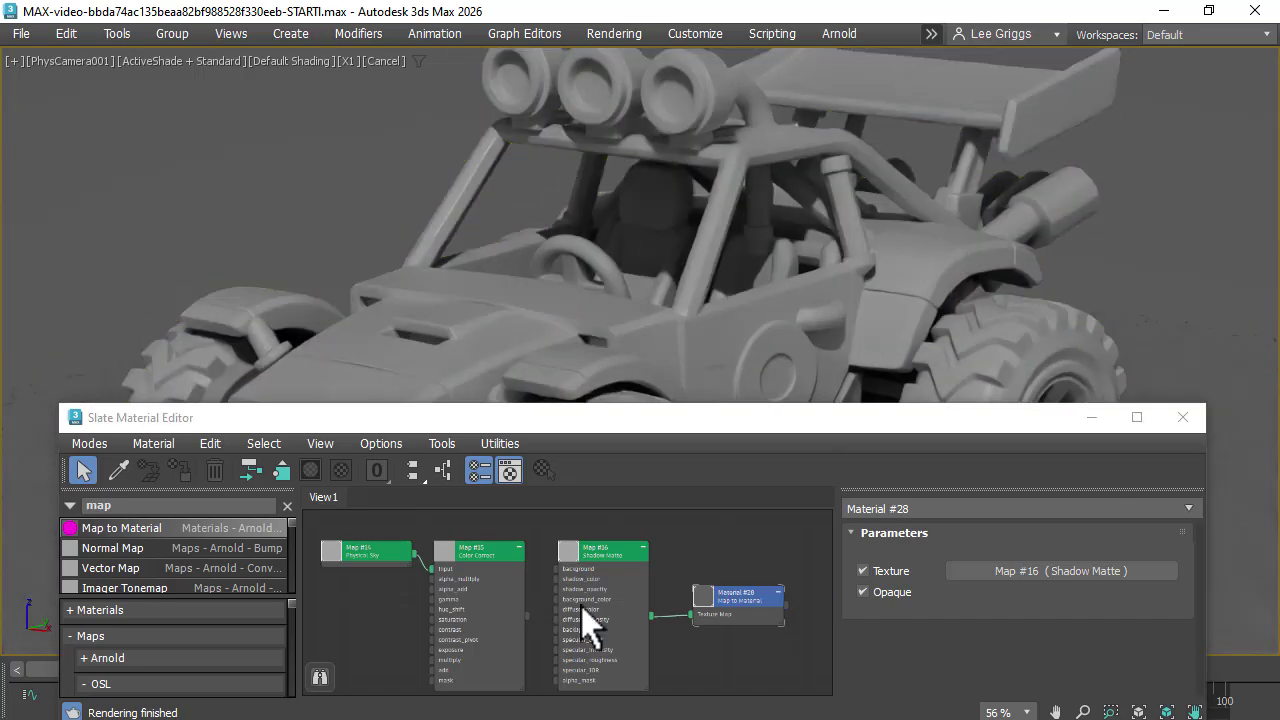
Step: Set the Physical Sky's intensity to 5
double_click(391, 560)
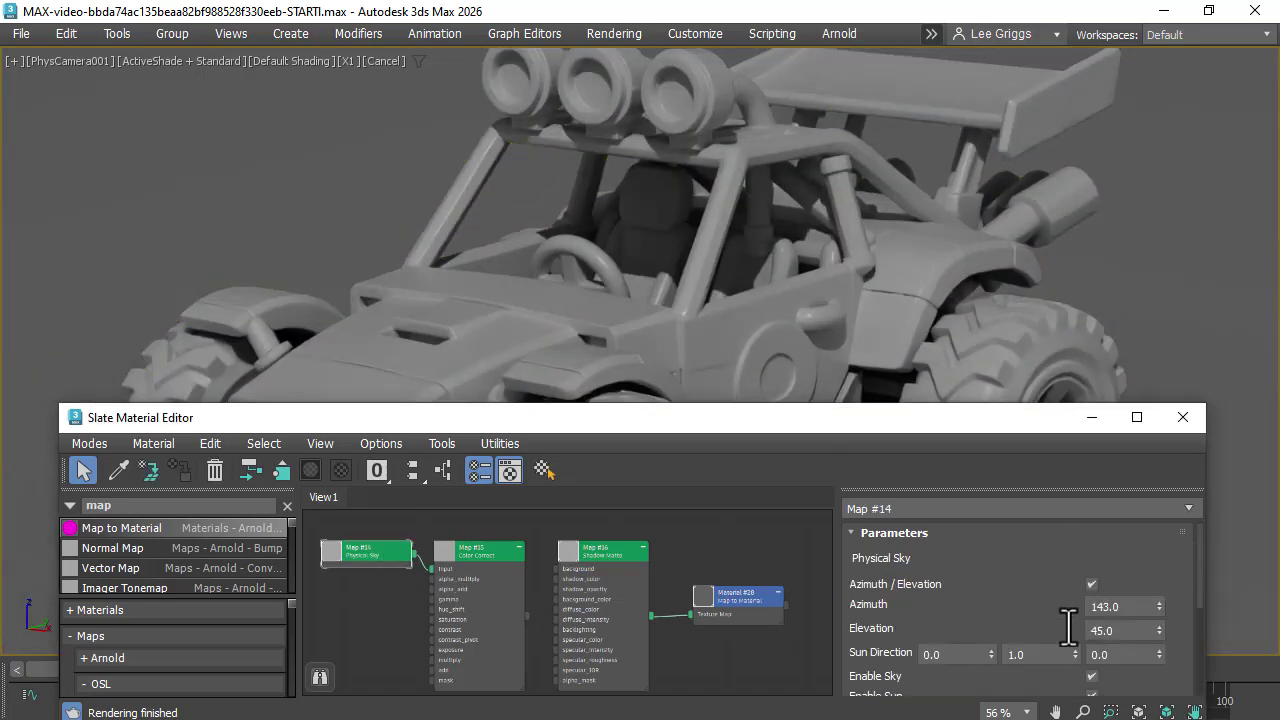
scroll(1069, 627, down, 4)
scroll(994, 623, down, 4)
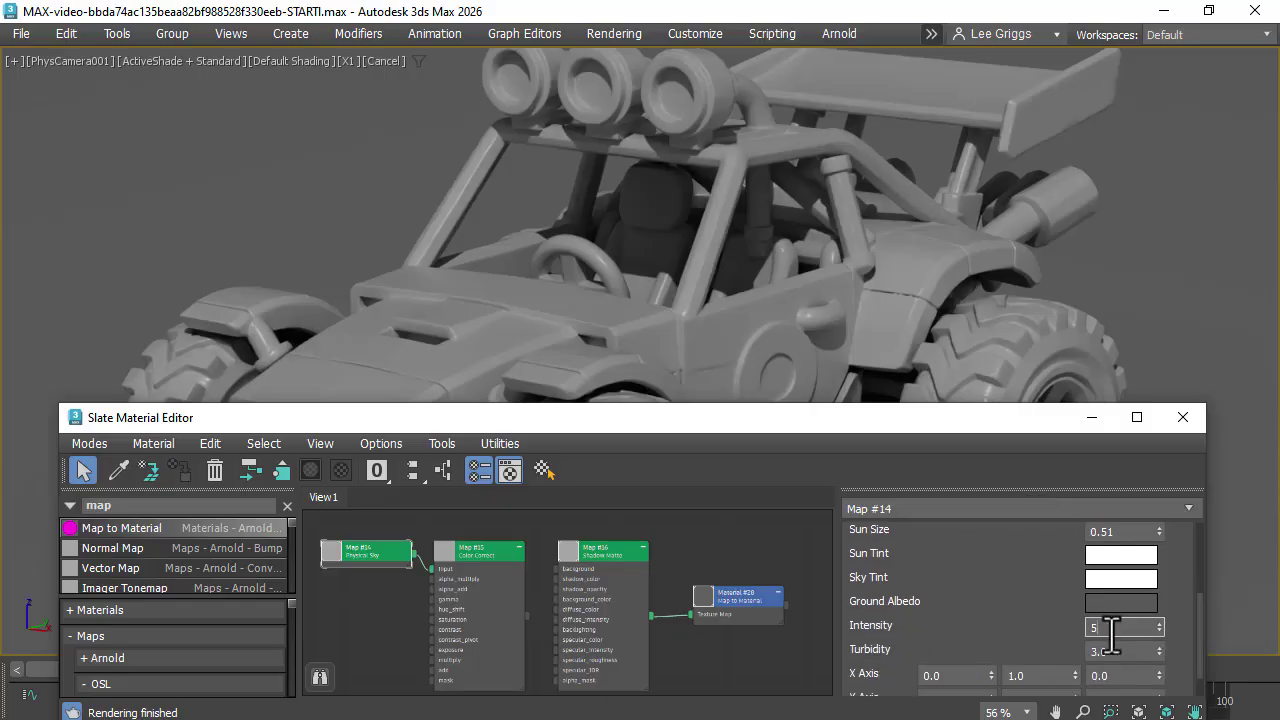
key(Return)
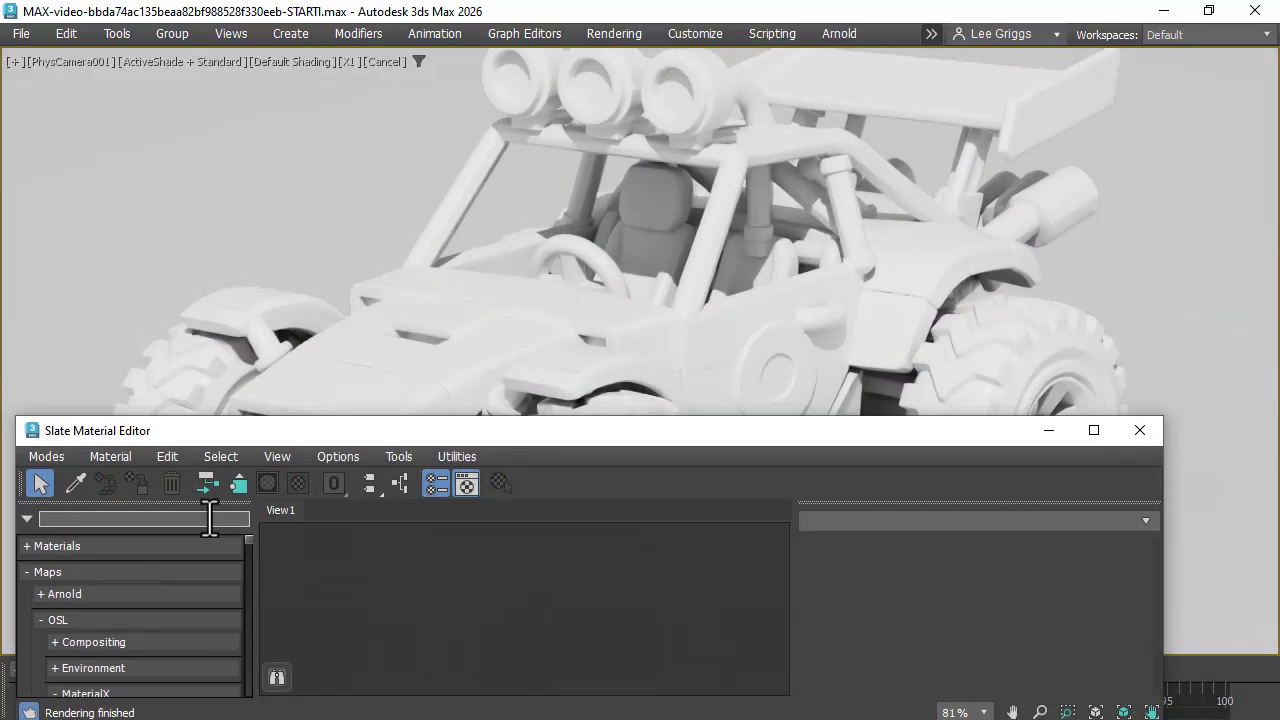
Step: Search for the Arnold Toon map and add it to the empty node view
click(208, 517)
text(toon)
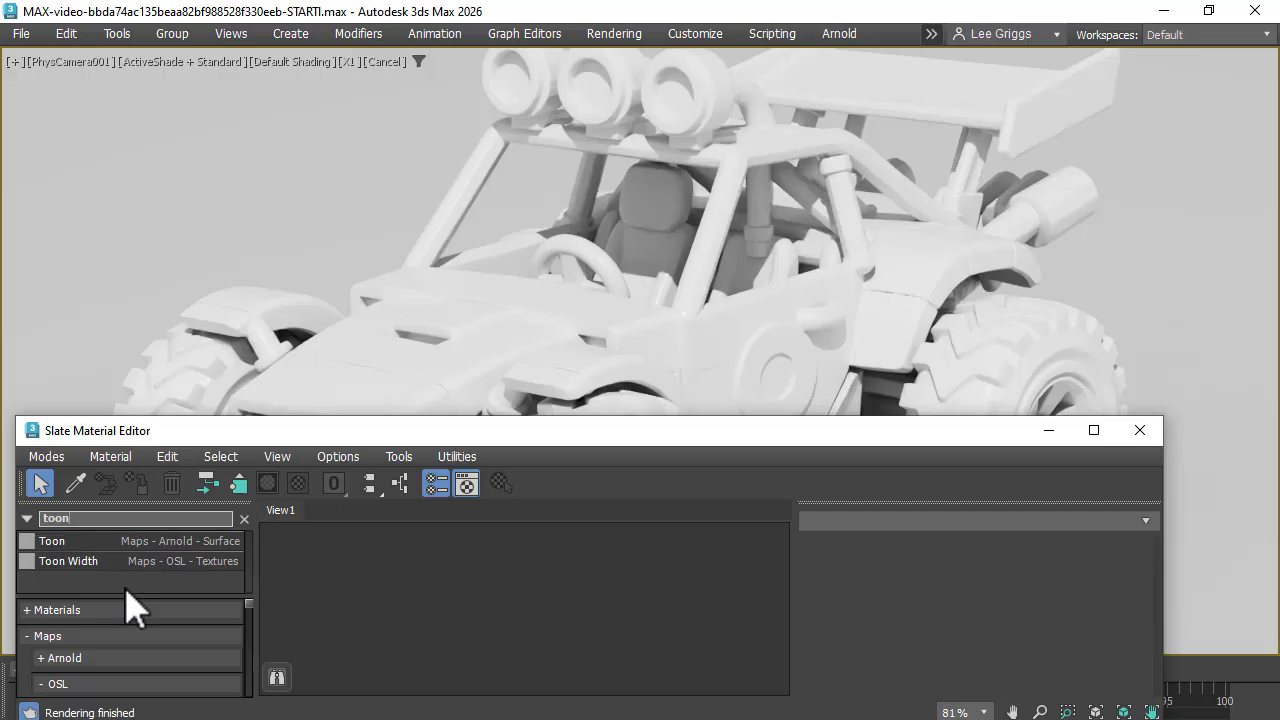
drag(55, 543, 521, 630)
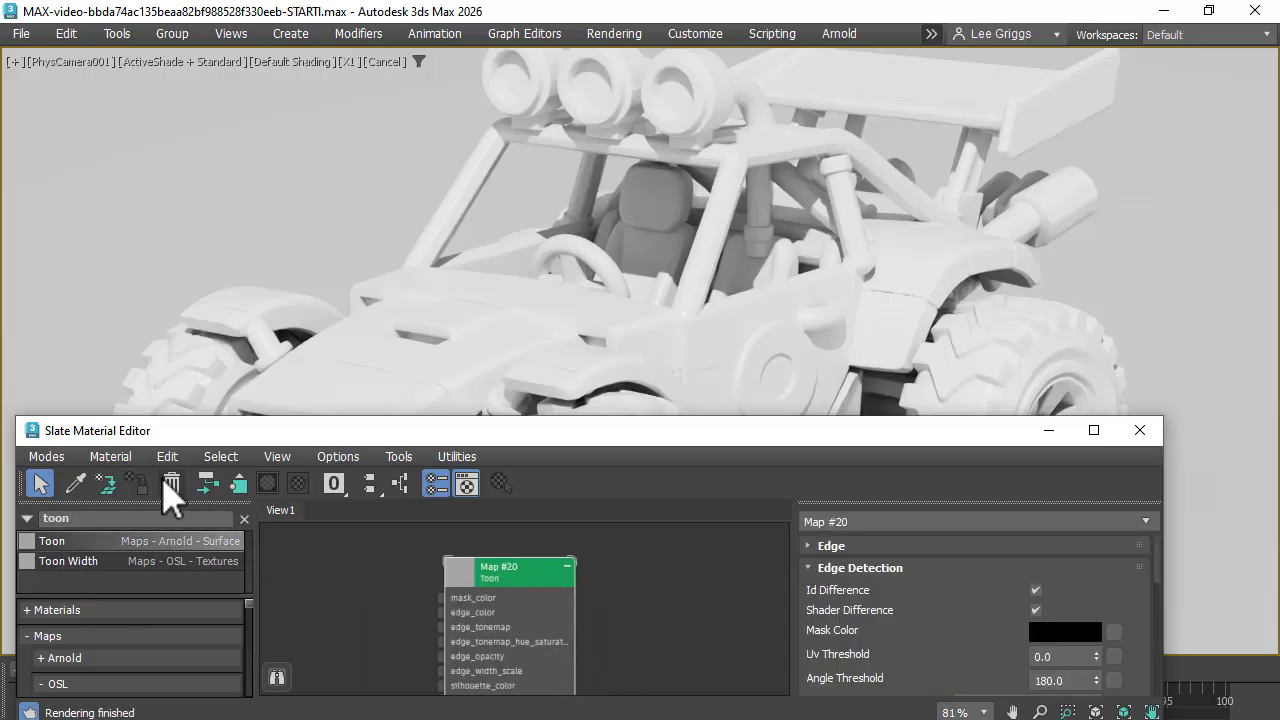
Step: Add a Map to Material, feed the Toon map into its texture map input and collapse the Toon node
click(117, 519)
text(am)
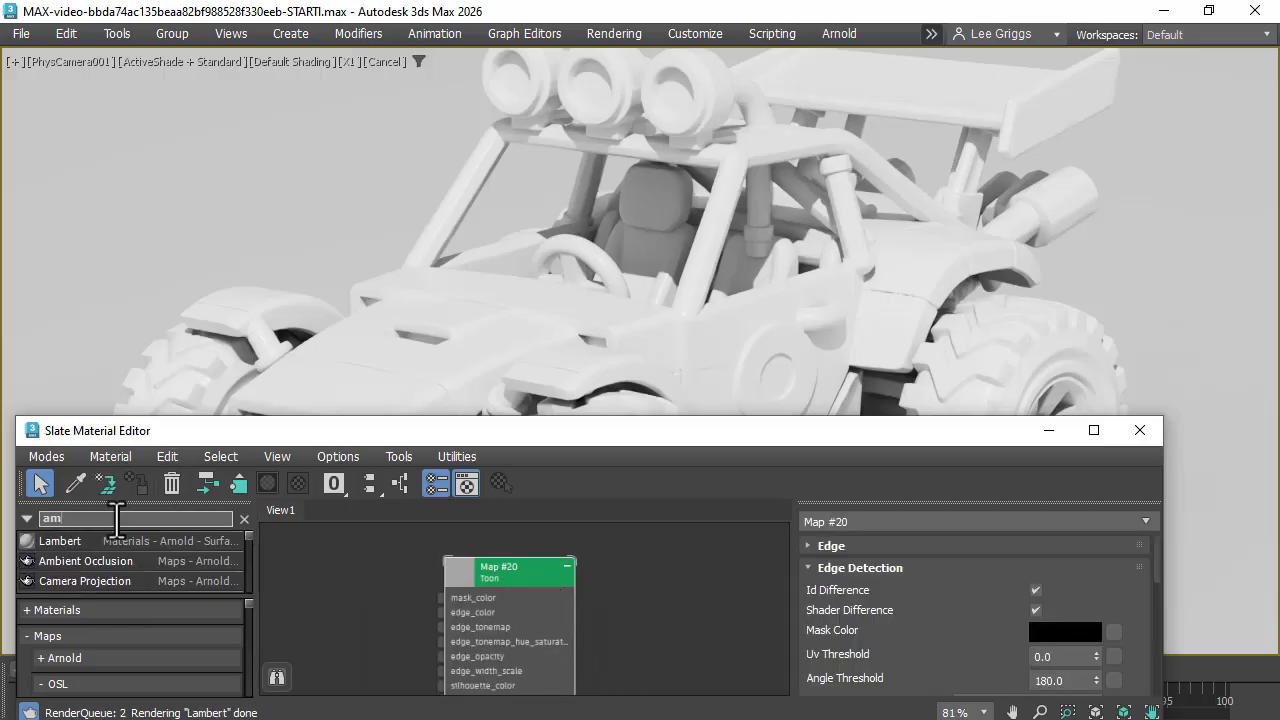
key(BackSpace)
key(BackSpace)
text(map)
drag(94, 536, 605, 614)
click(518, 550)
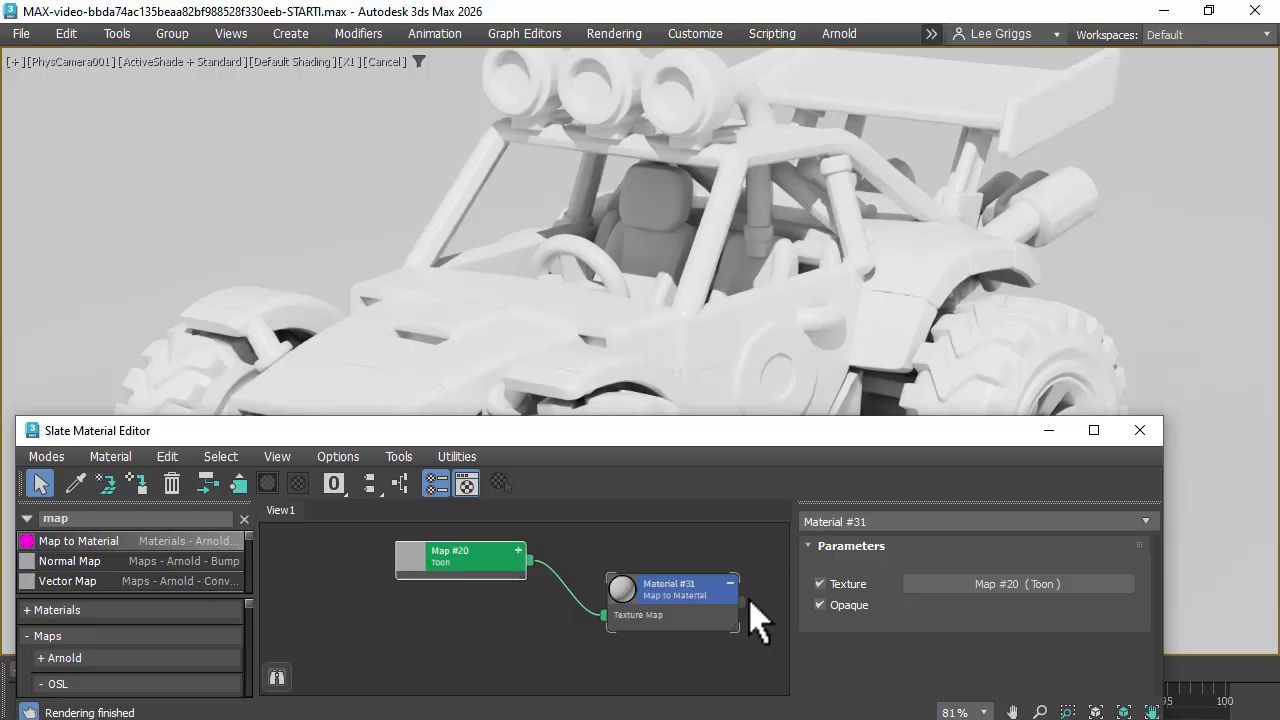
Step: Assign the Toon's Map to Material to the buggy and move the Toon node closer to the material
drag(742, 601, 737, 405)
drag(486, 559, 535, 575)
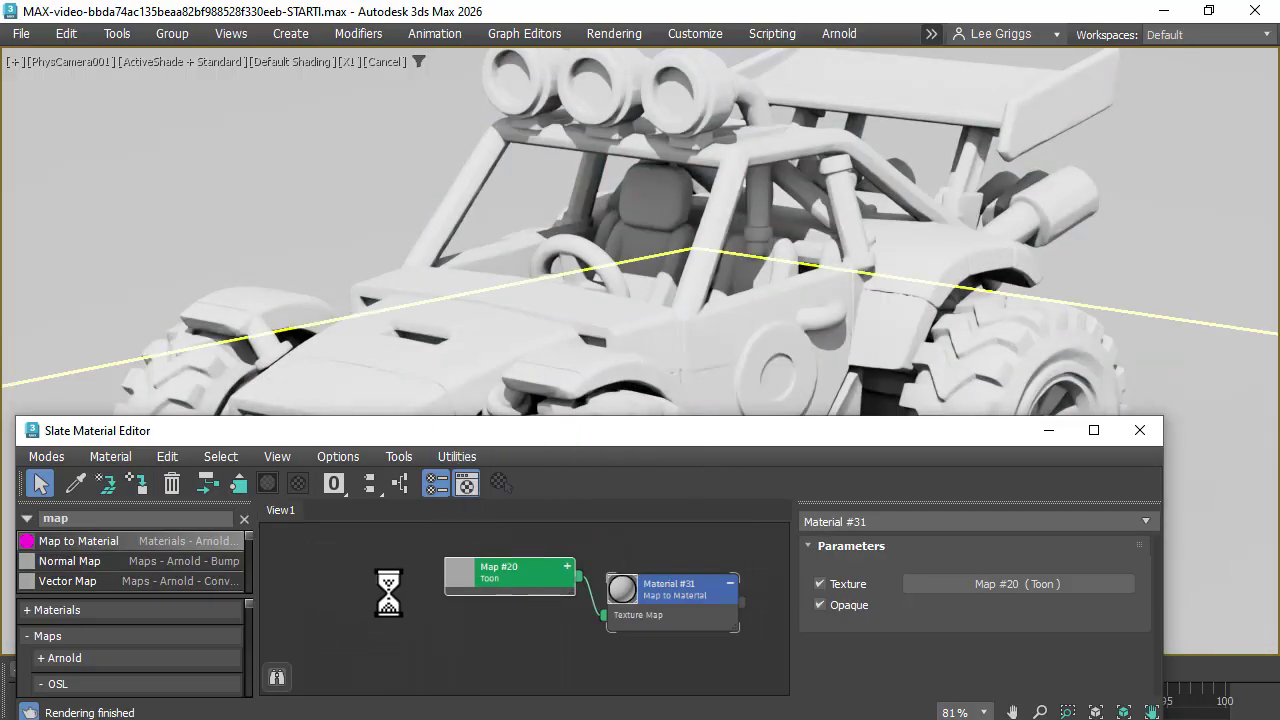
Step: Connect the bitmap to the Toon map's emission_color input and open the Toon map's parameters
drag(401, 579, 471, 594)
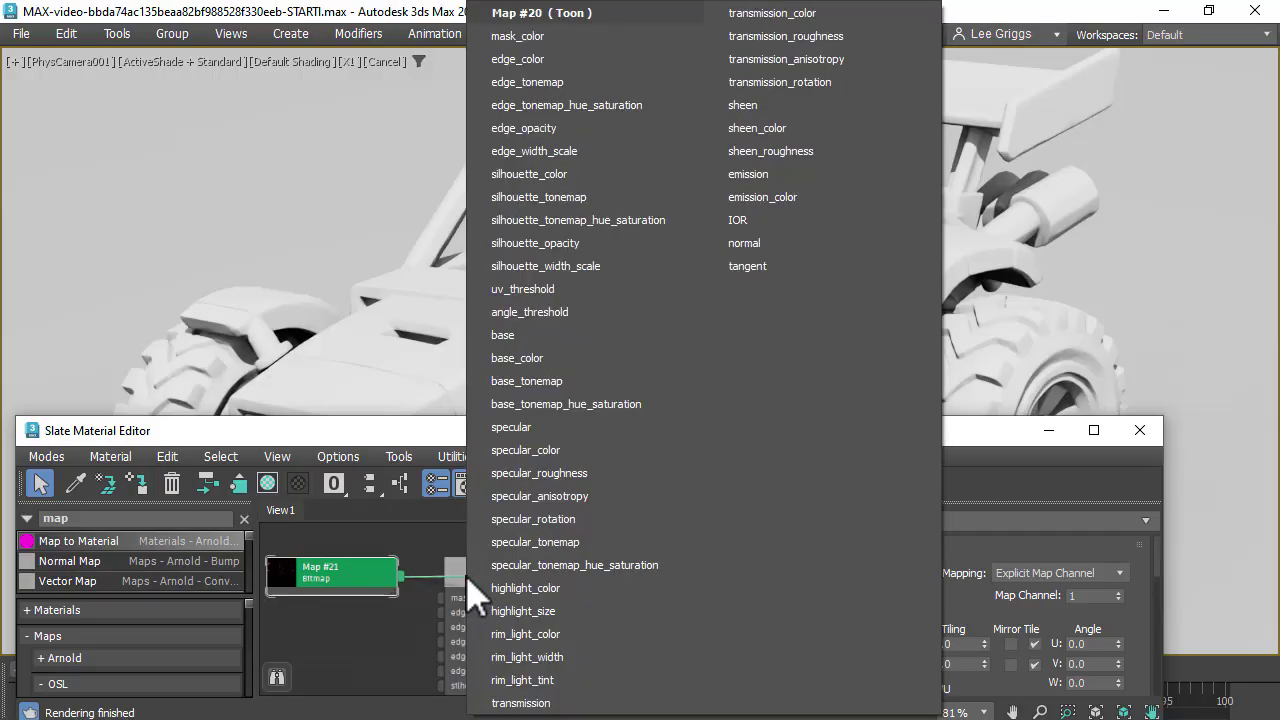
click(790, 204)
click(520, 582)
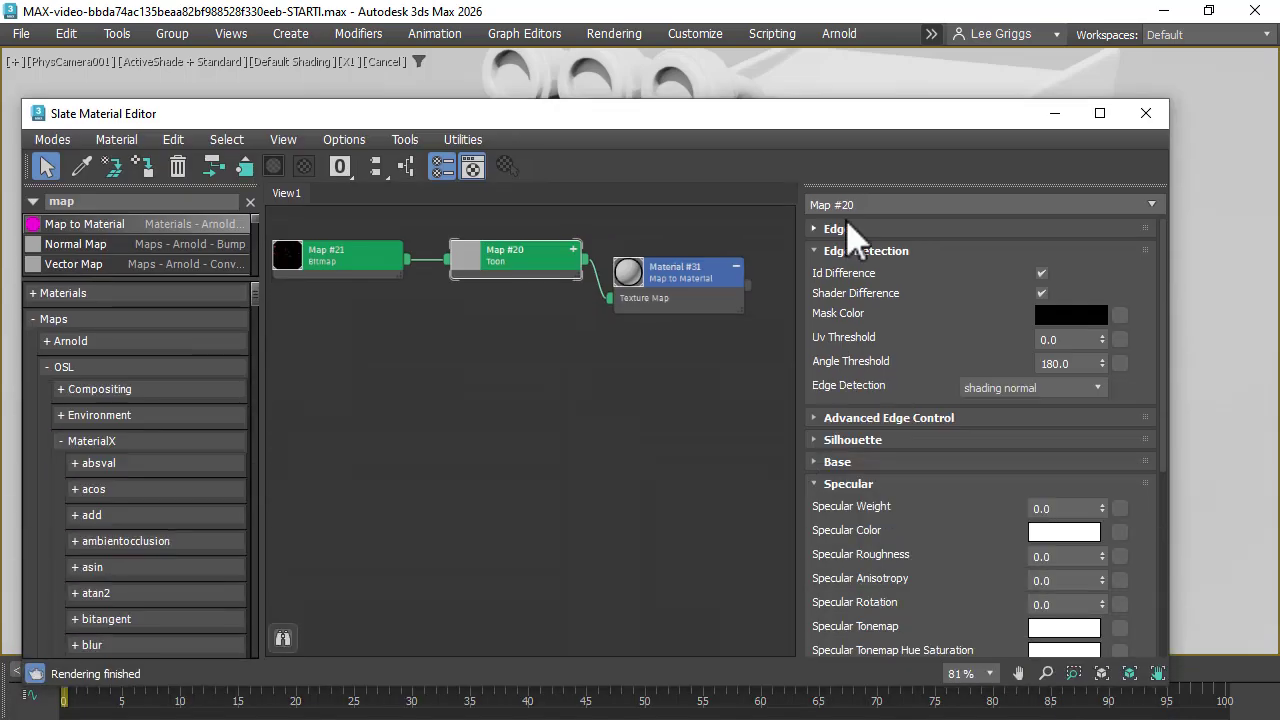
Step: Set the Toon map's Base Weight to 0 and its Emission Weight to 2
click(846, 251)
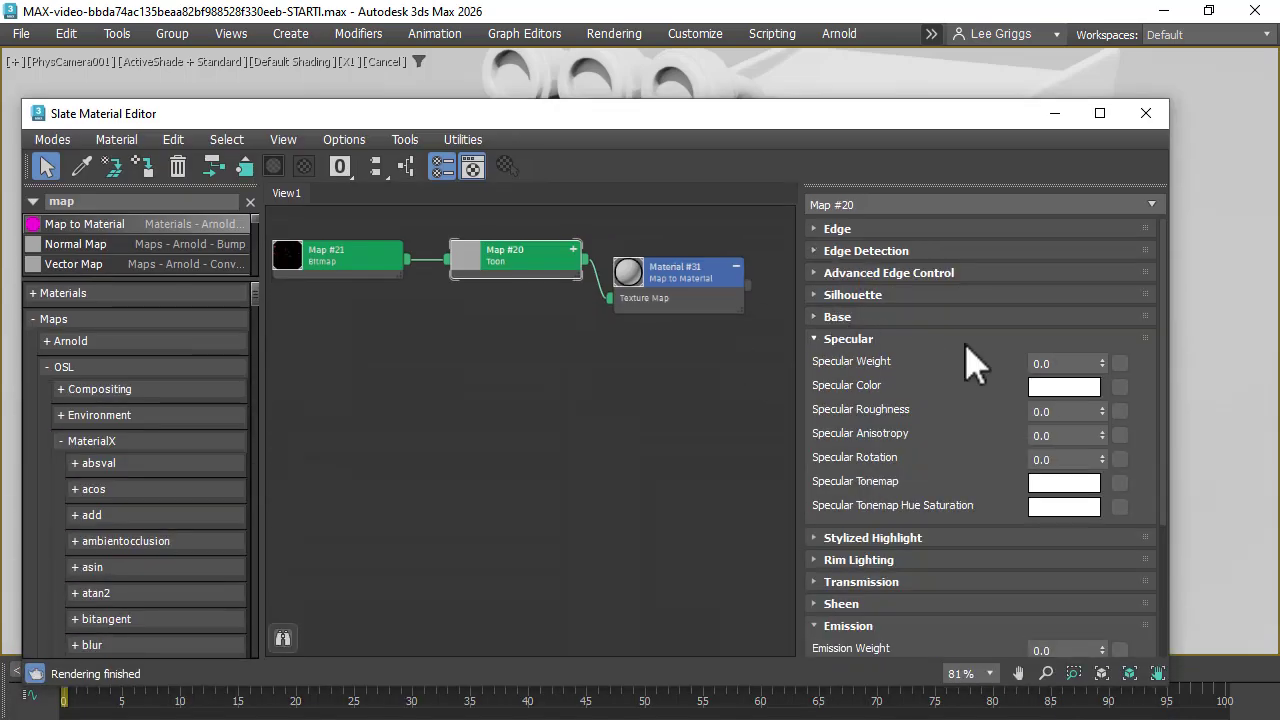
click(940, 317)
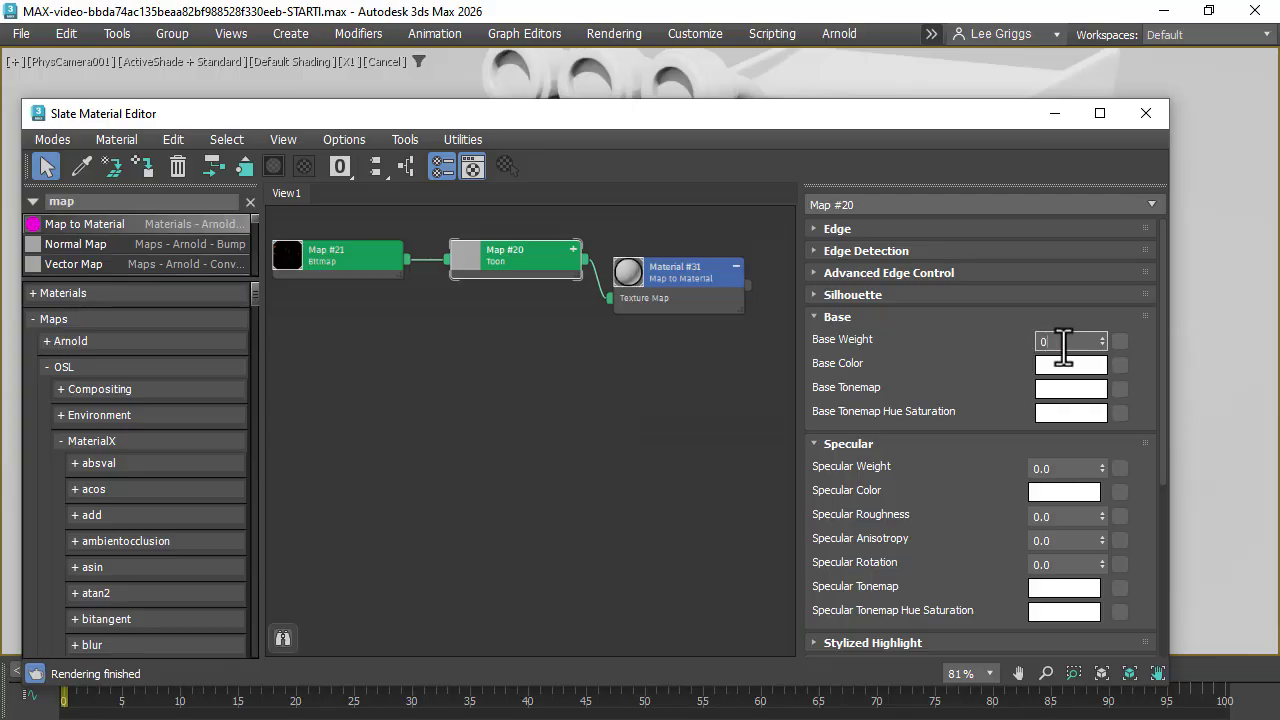
click(838, 317)
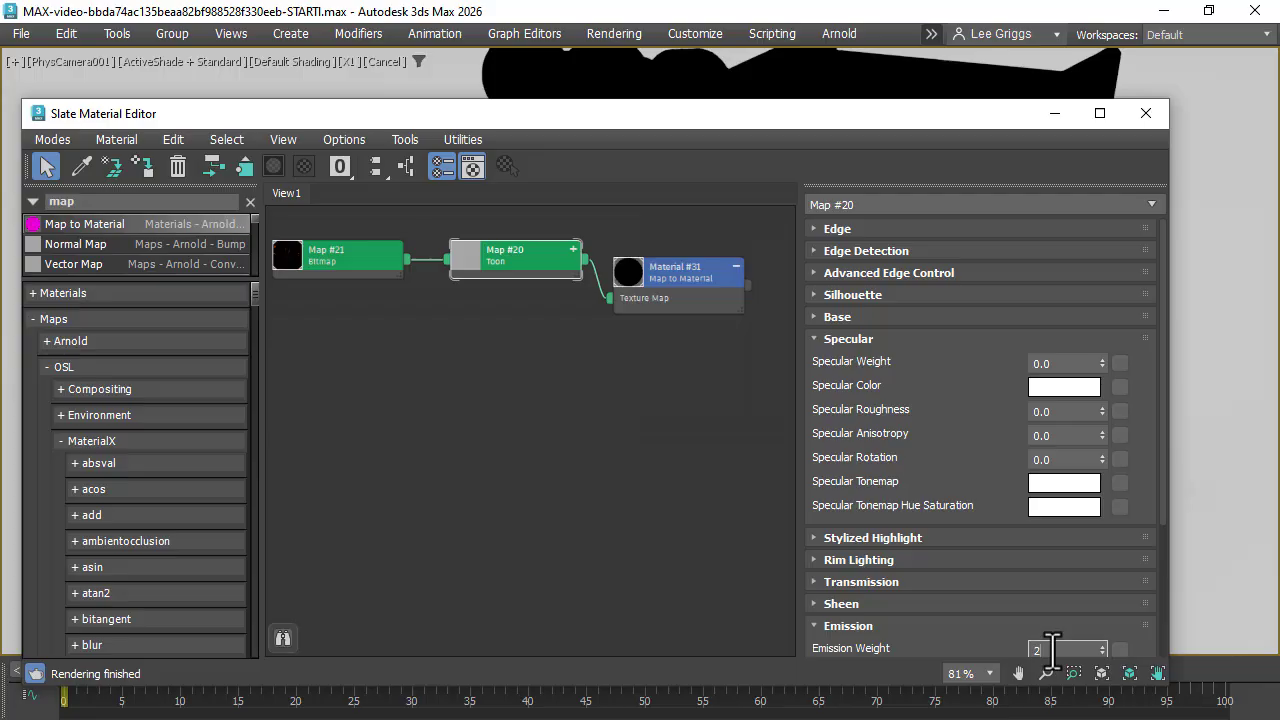
key(Return)
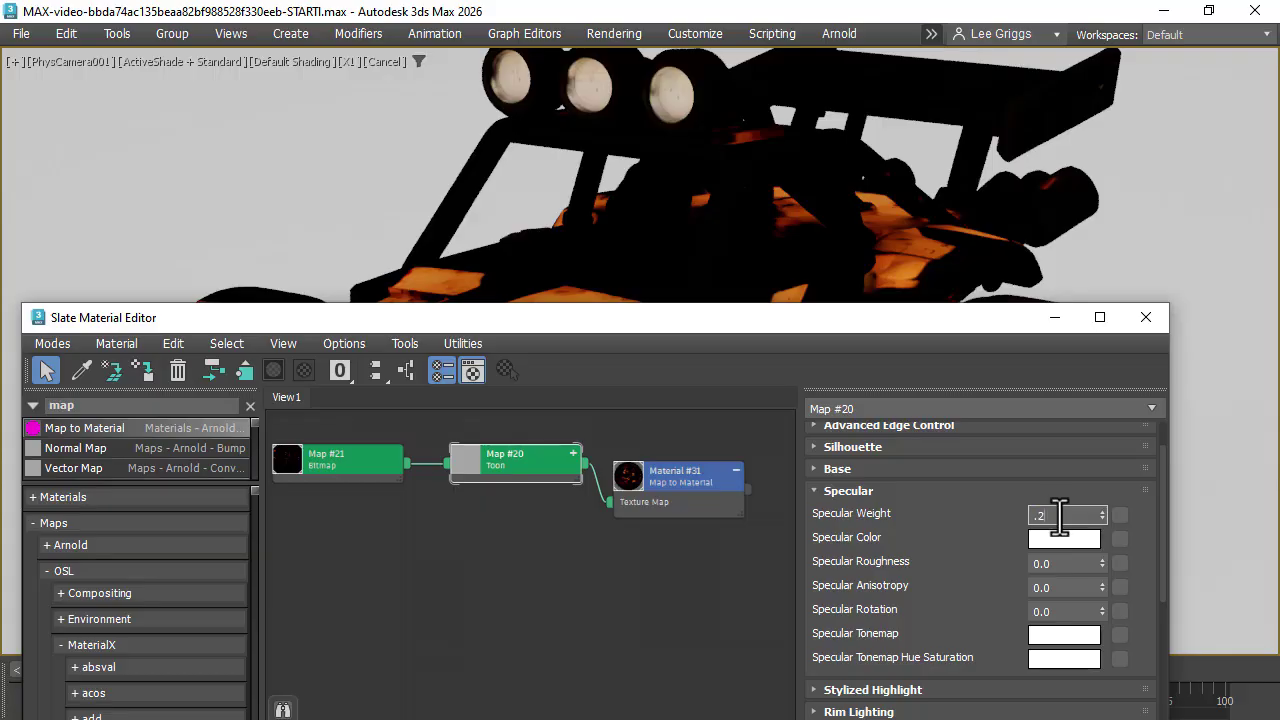
Step: Set the Toon map's Specular Weight to 0.2 and Specular Roughness to 0.4
key(Return)
double_click(1060, 587)
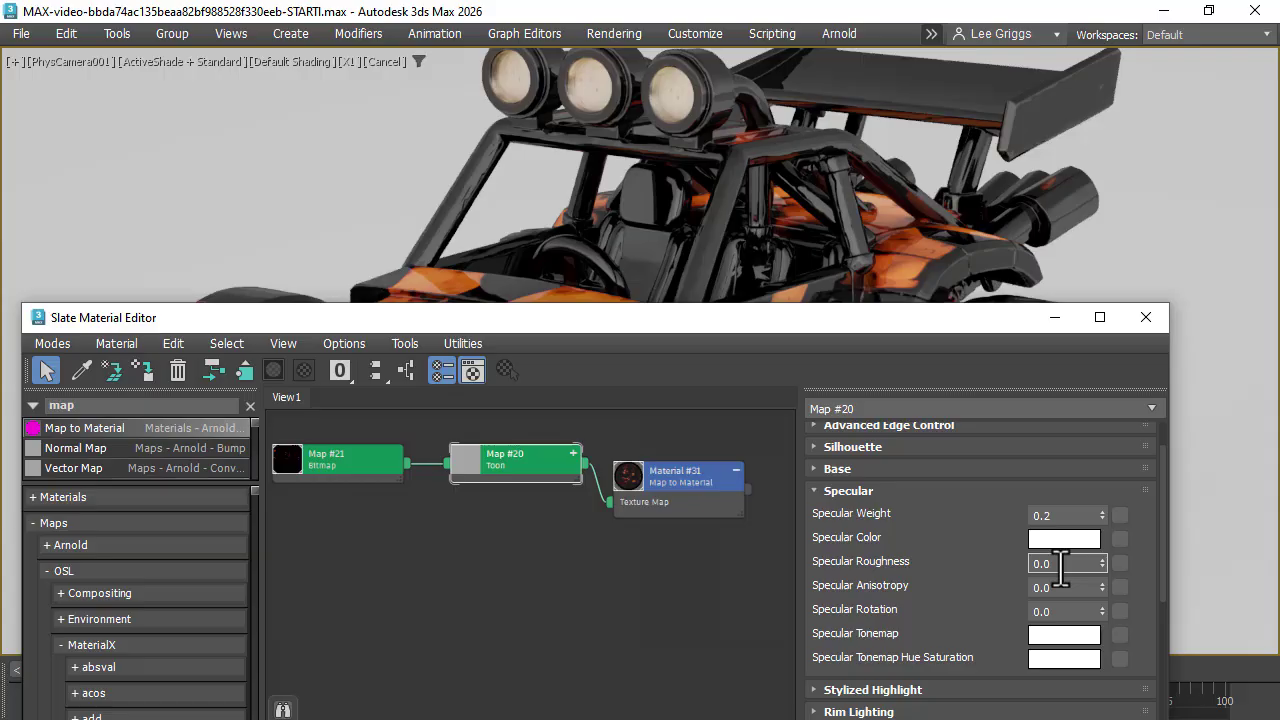
text(.4)
key(Return)
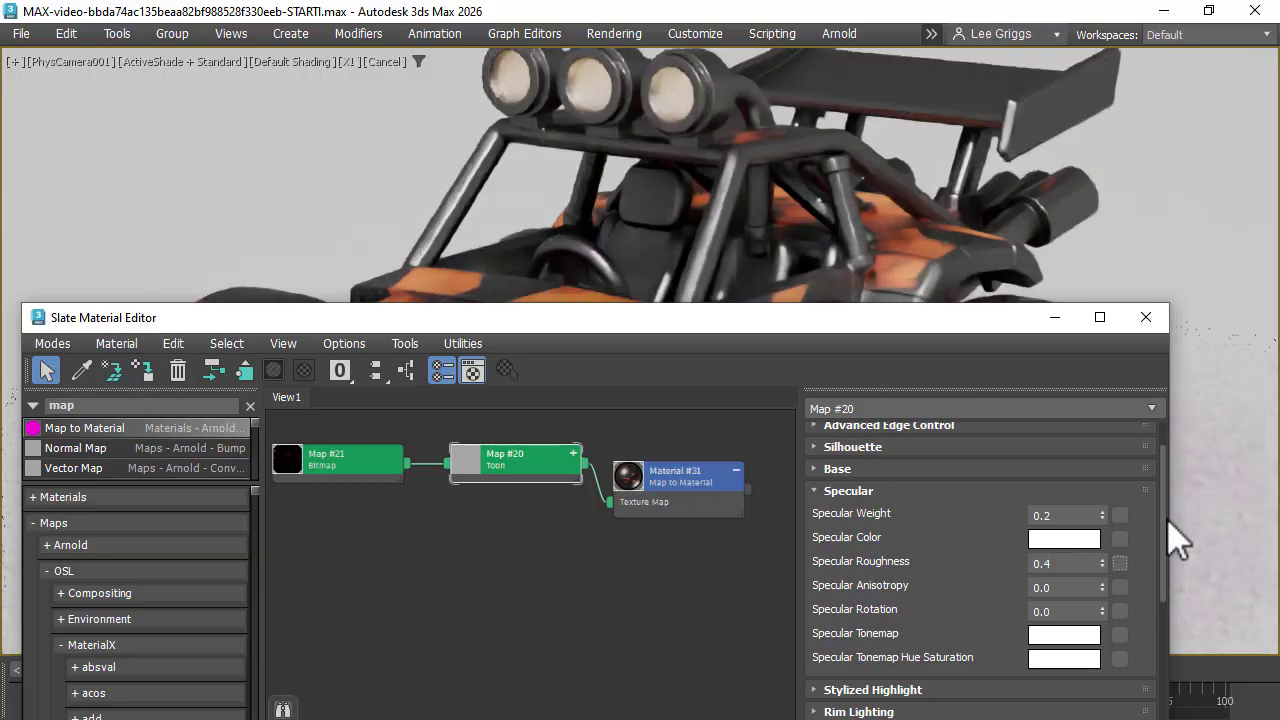
Step: Search for "ramp", add a Ramp Rgb map beneath the bitmap and connect it to the Toon's specular_tonemap input
scroll(1143, 703, down, 5)
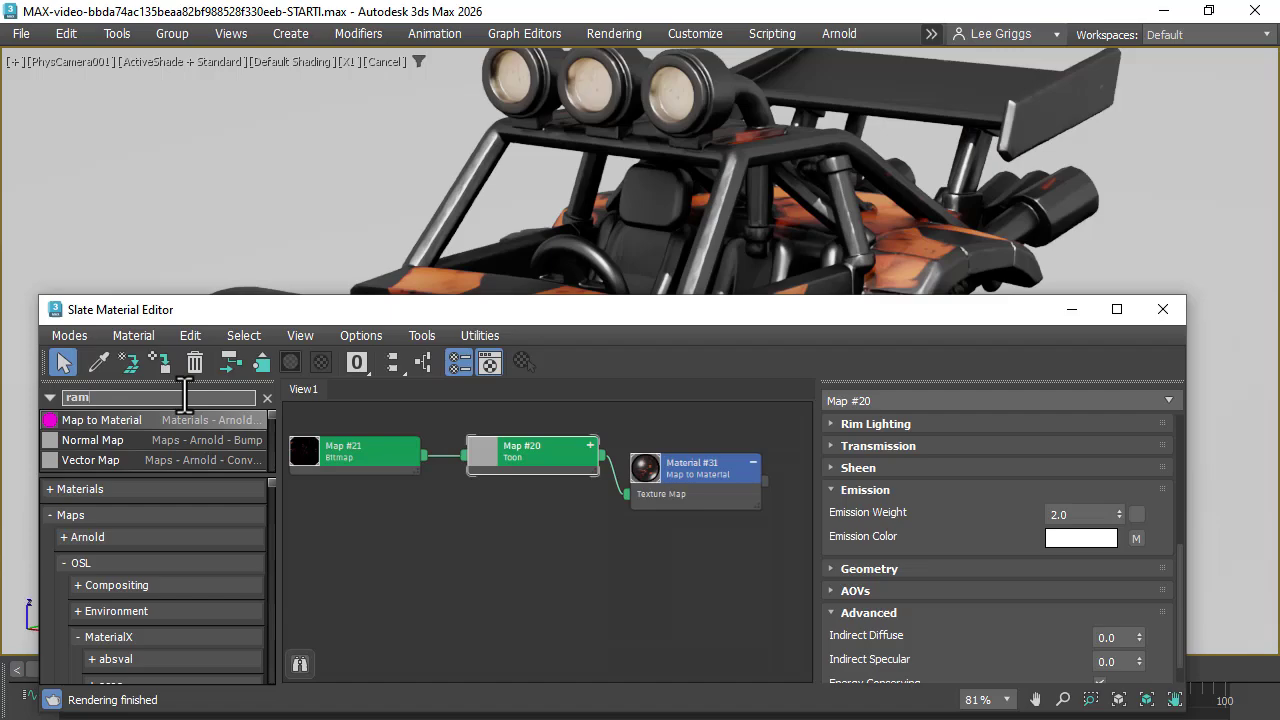
text(.)
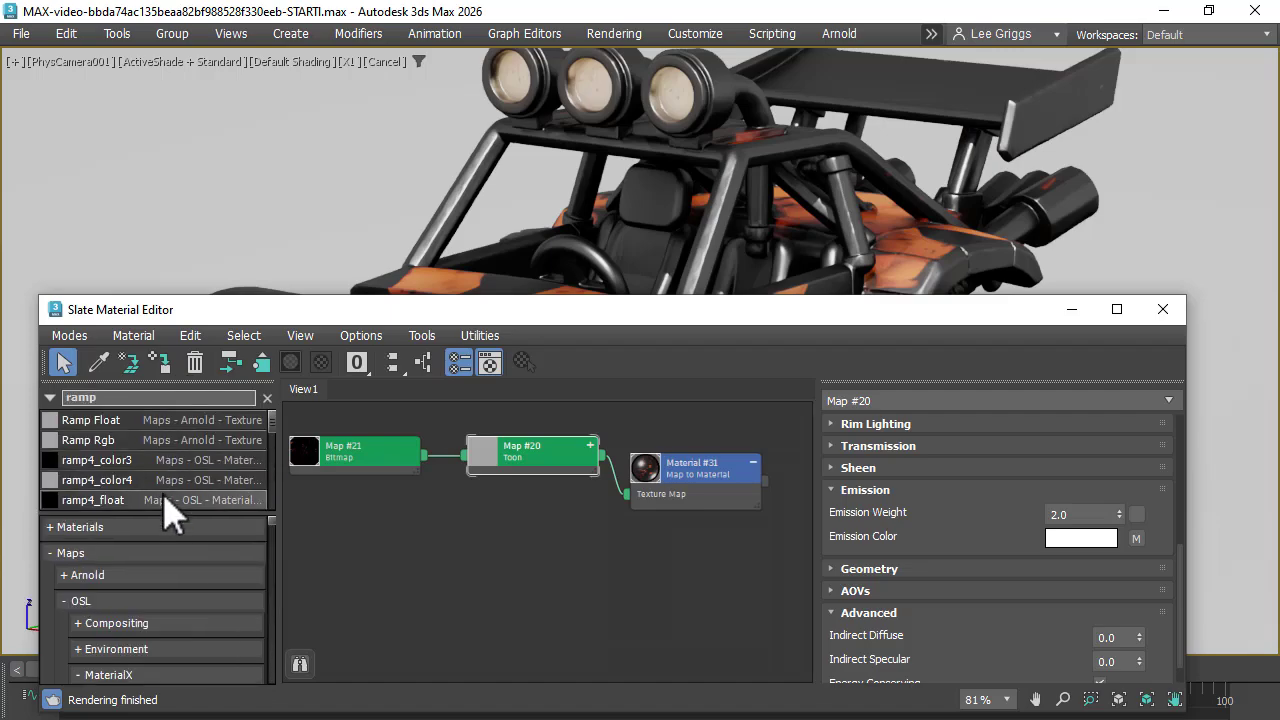
drag(135, 442, 480, 465)
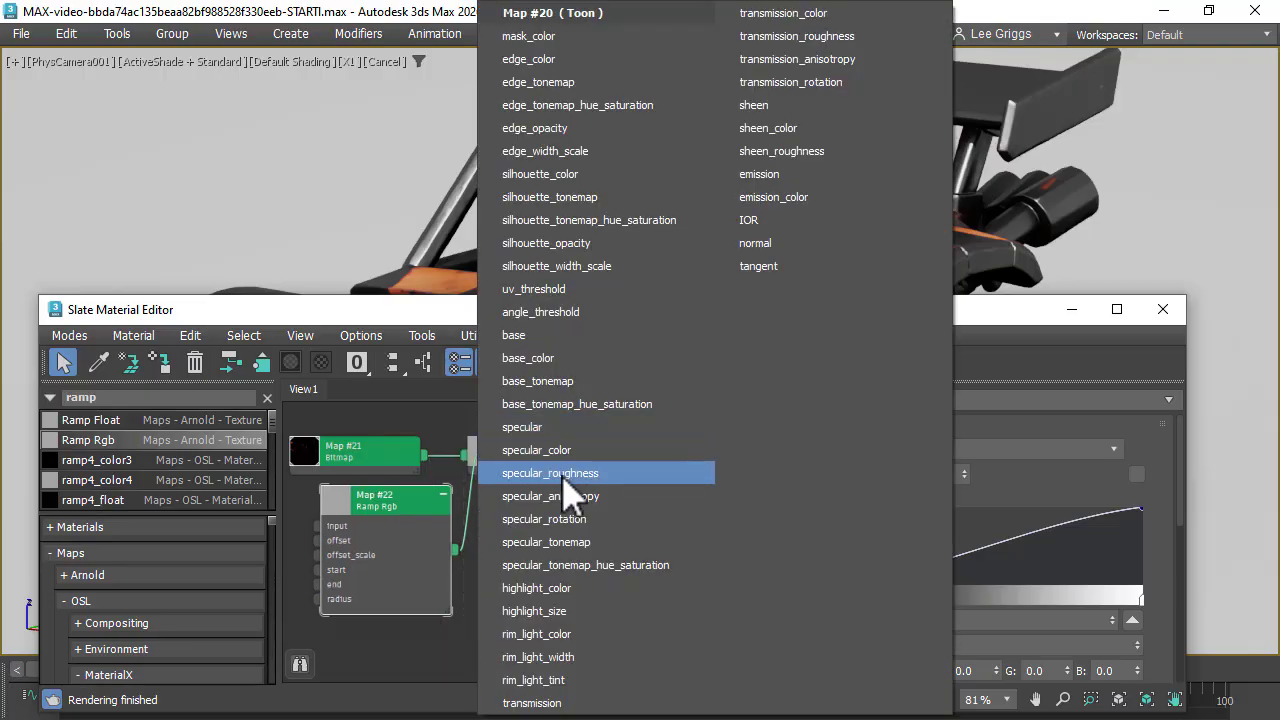
click(571, 565)
drag(429, 529, 410, 530)
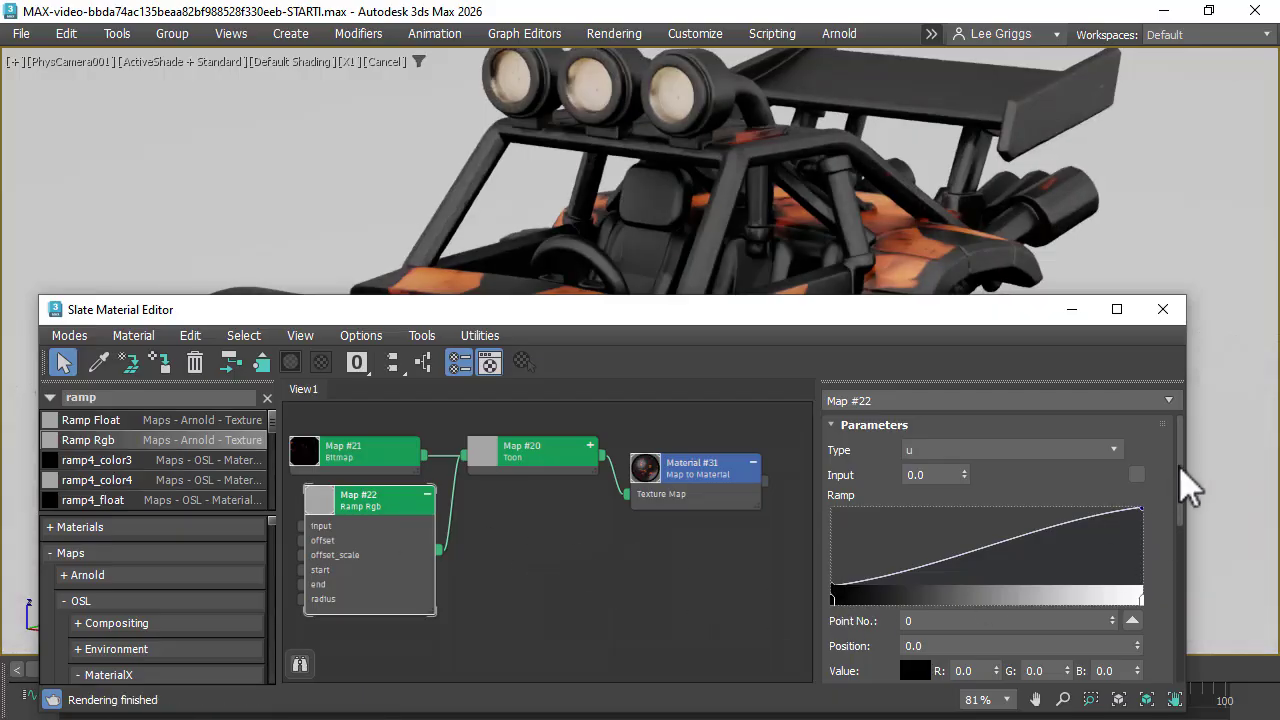
Step: Set the interpolation of the Ramp Rgb's first point to Constant
drag(1182, 468, 1180, 512)
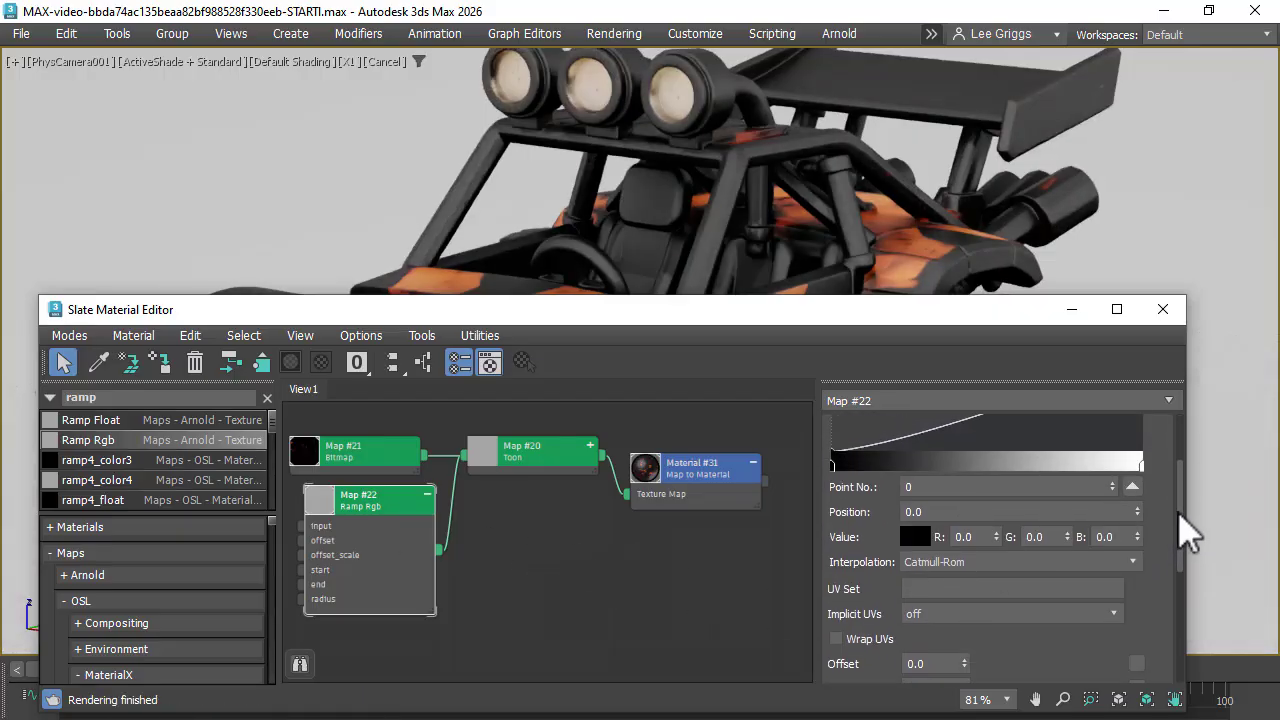
click(957, 562)
click(953, 581)
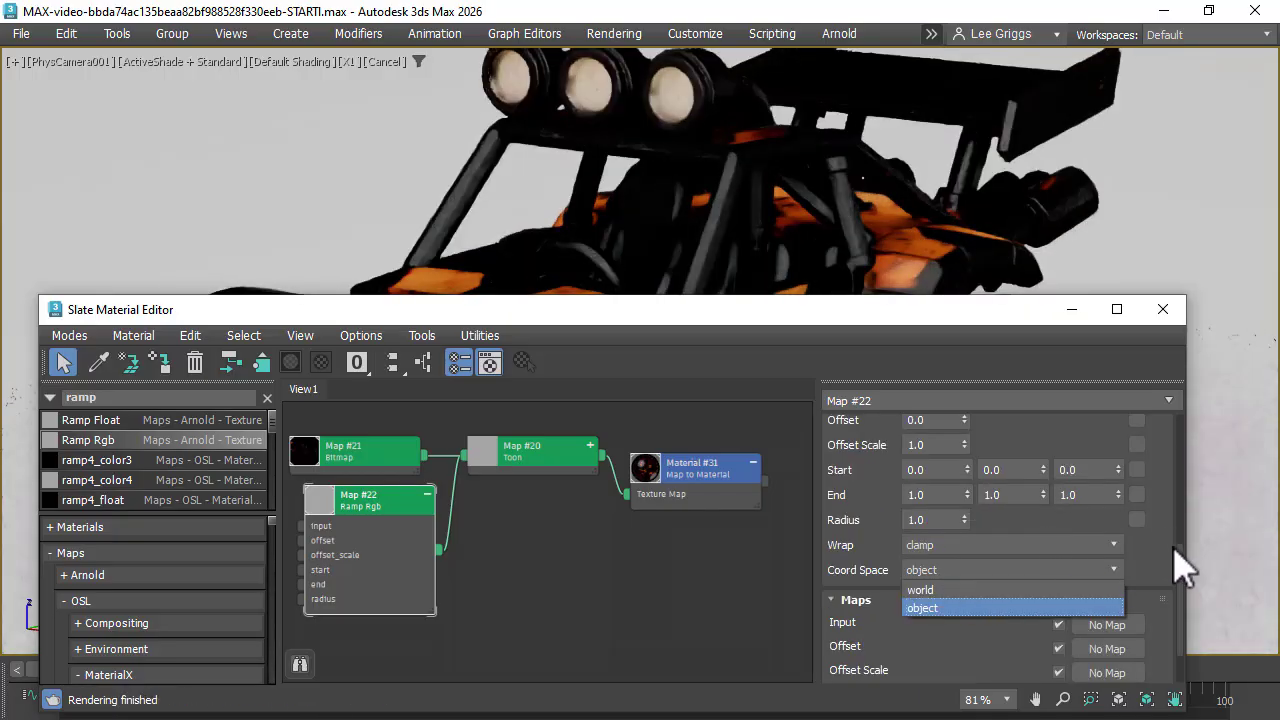
drag(1180, 555, 1185, 463)
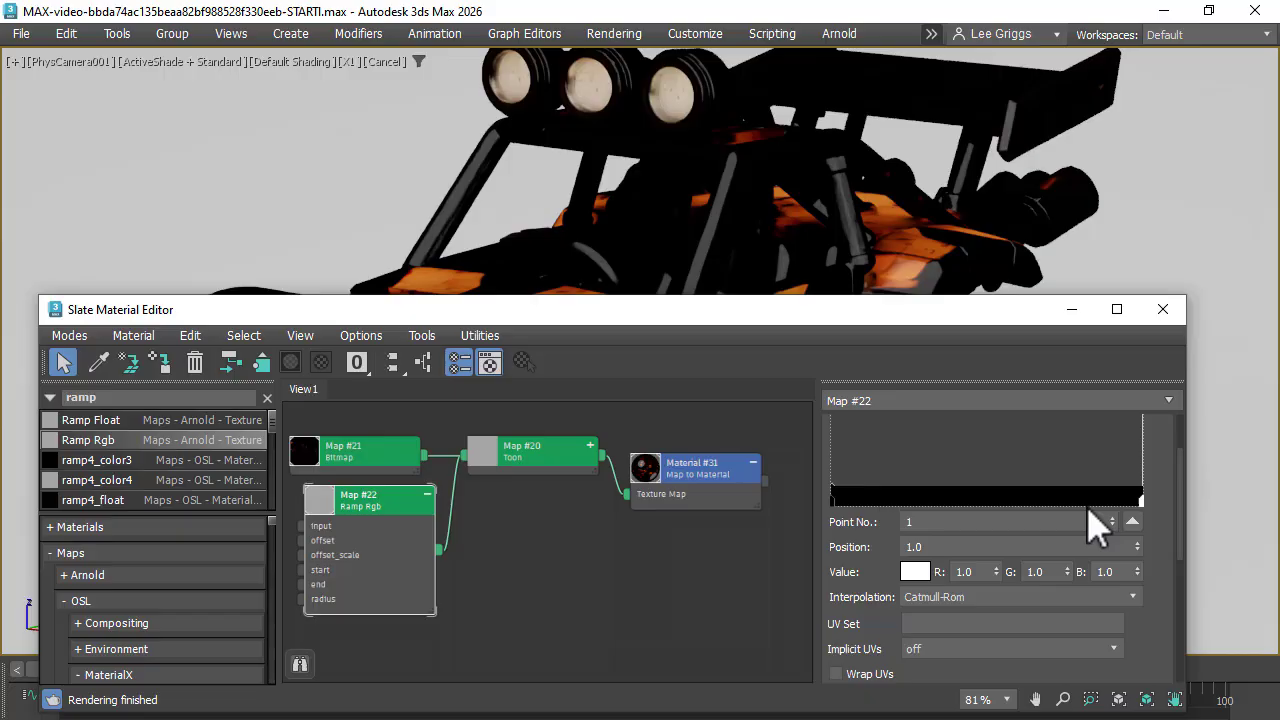
Step: Add a middle point to the ramp at about position 0.53 and colour it dark grey
drag(968, 310, 235, 107)
click(265, 300)
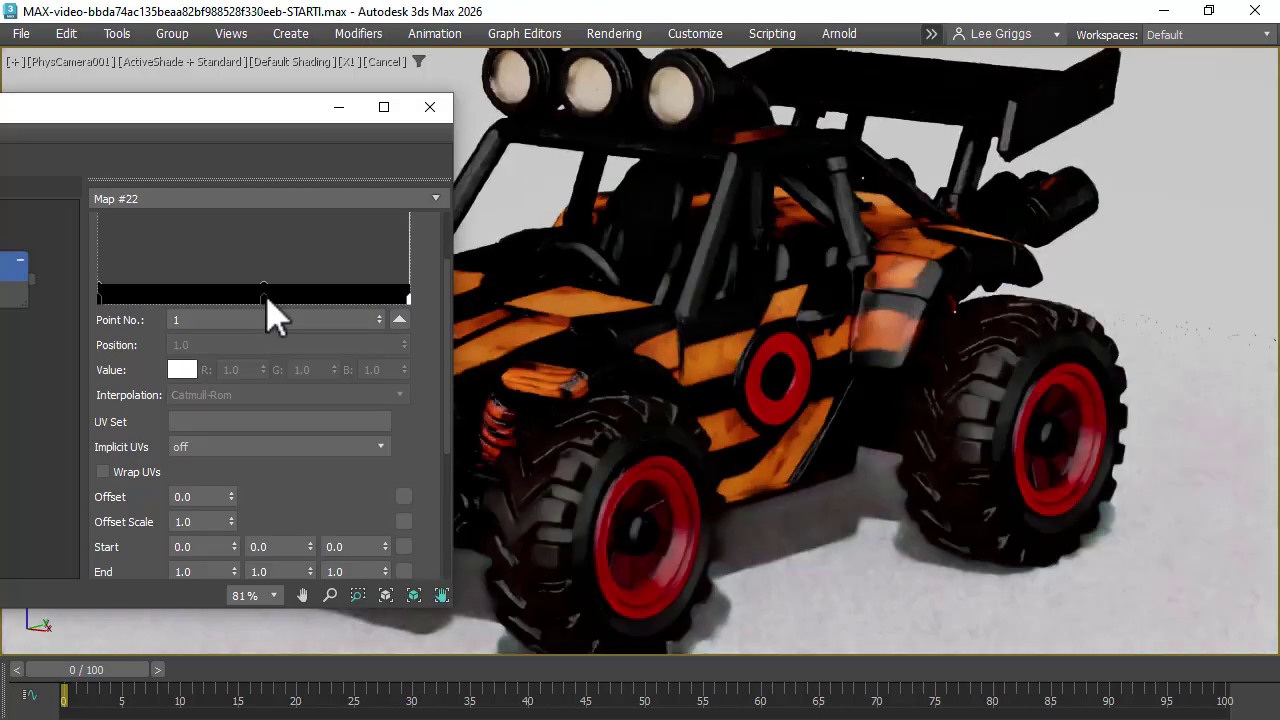
click(265, 300)
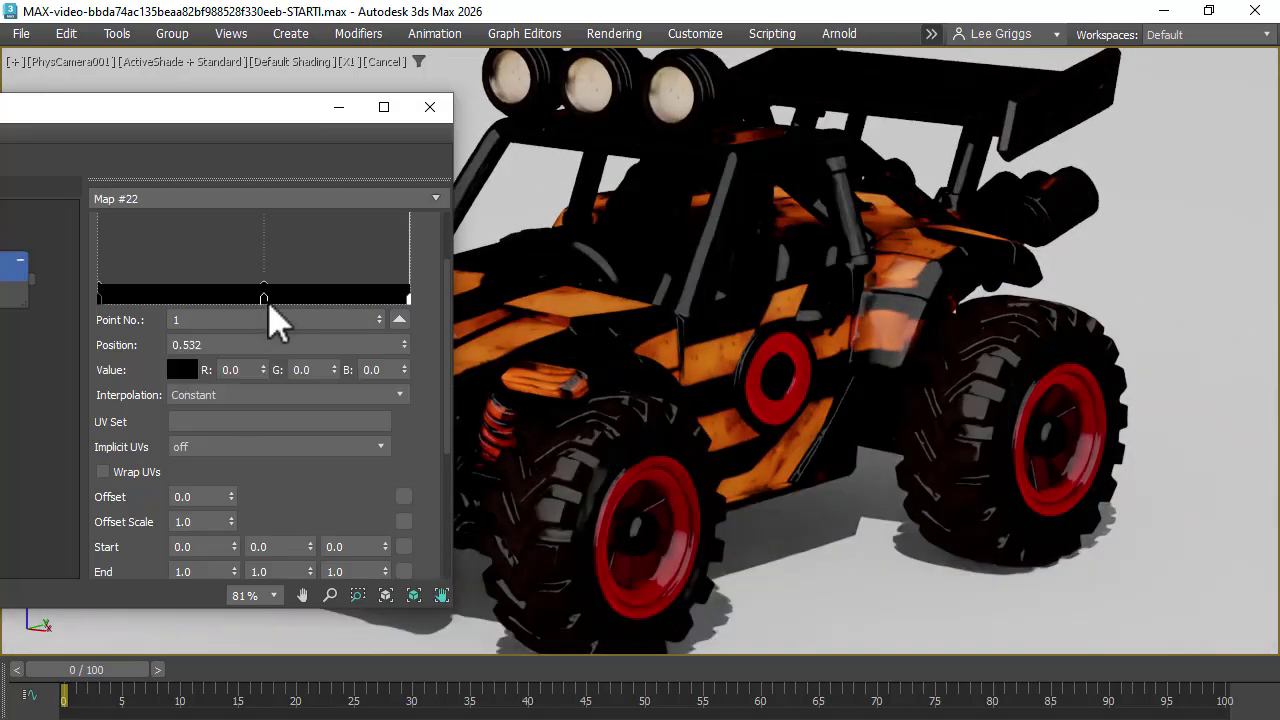
click(186, 370)
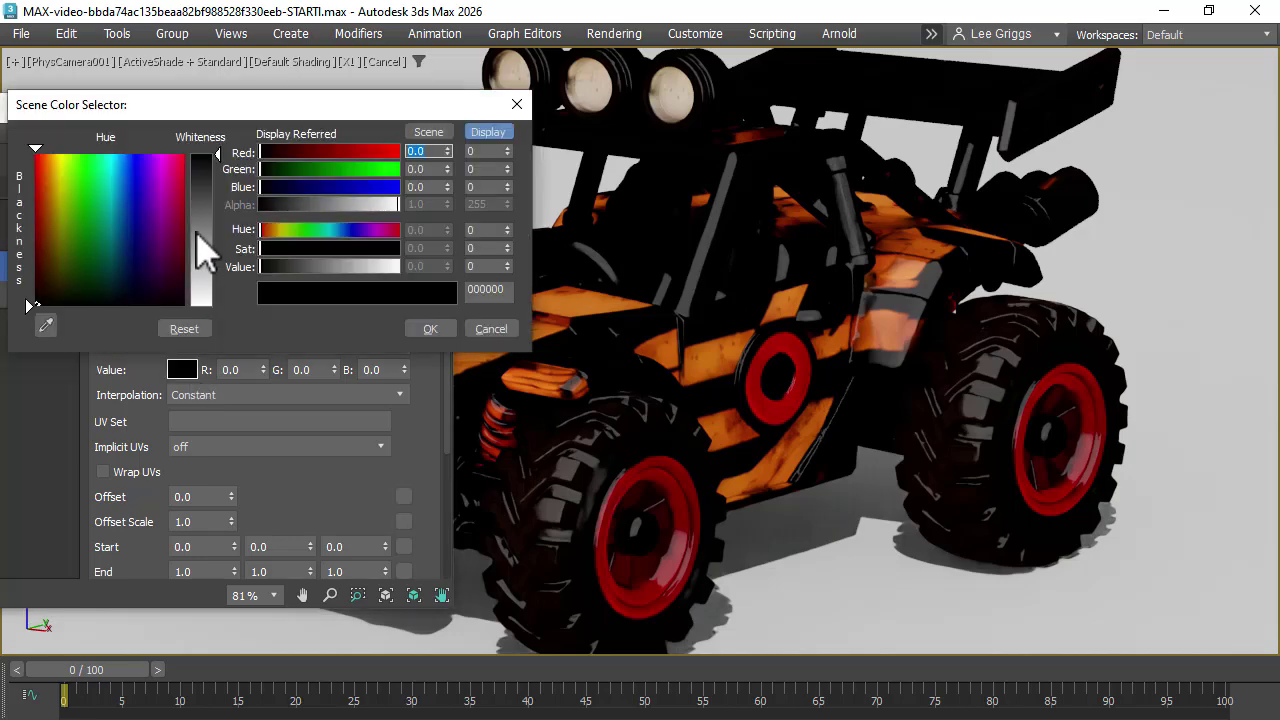
drag(200, 251, 205, 224)
click(429, 329)
Step: Set the ramp's white end point to Constant interpolation and its position to 0.7
right_click(408, 398)
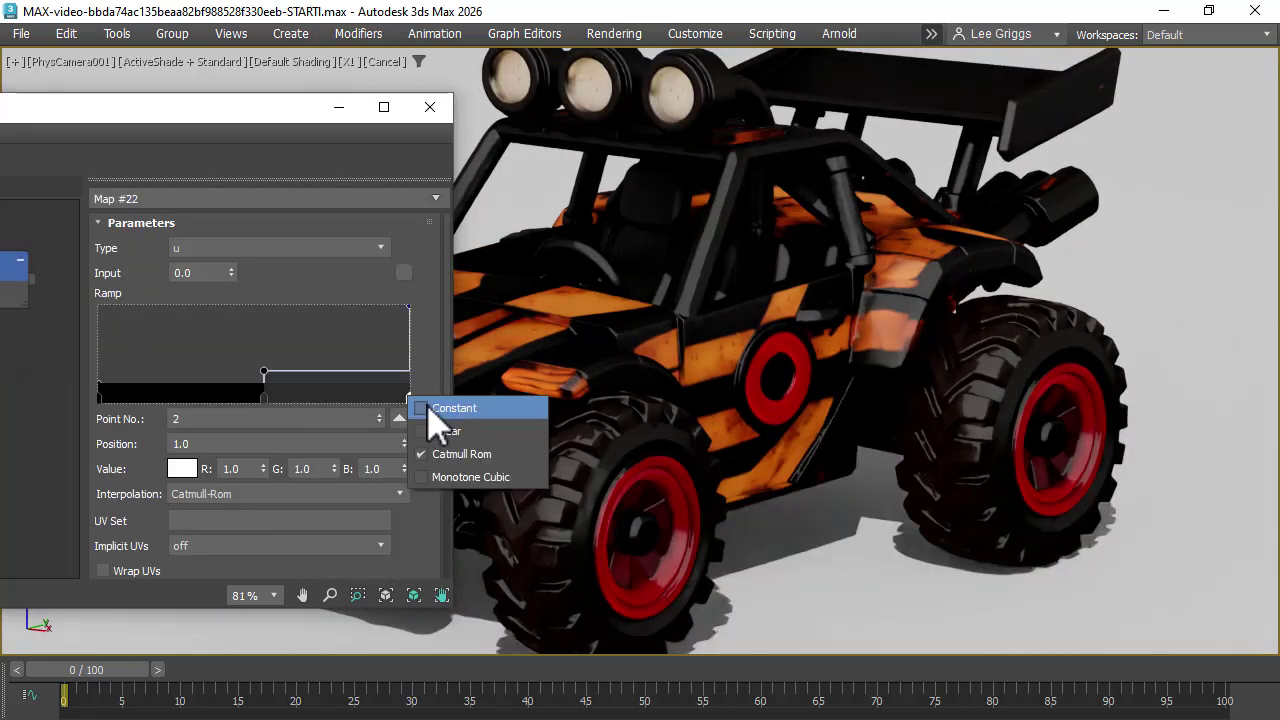
click(432, 407)
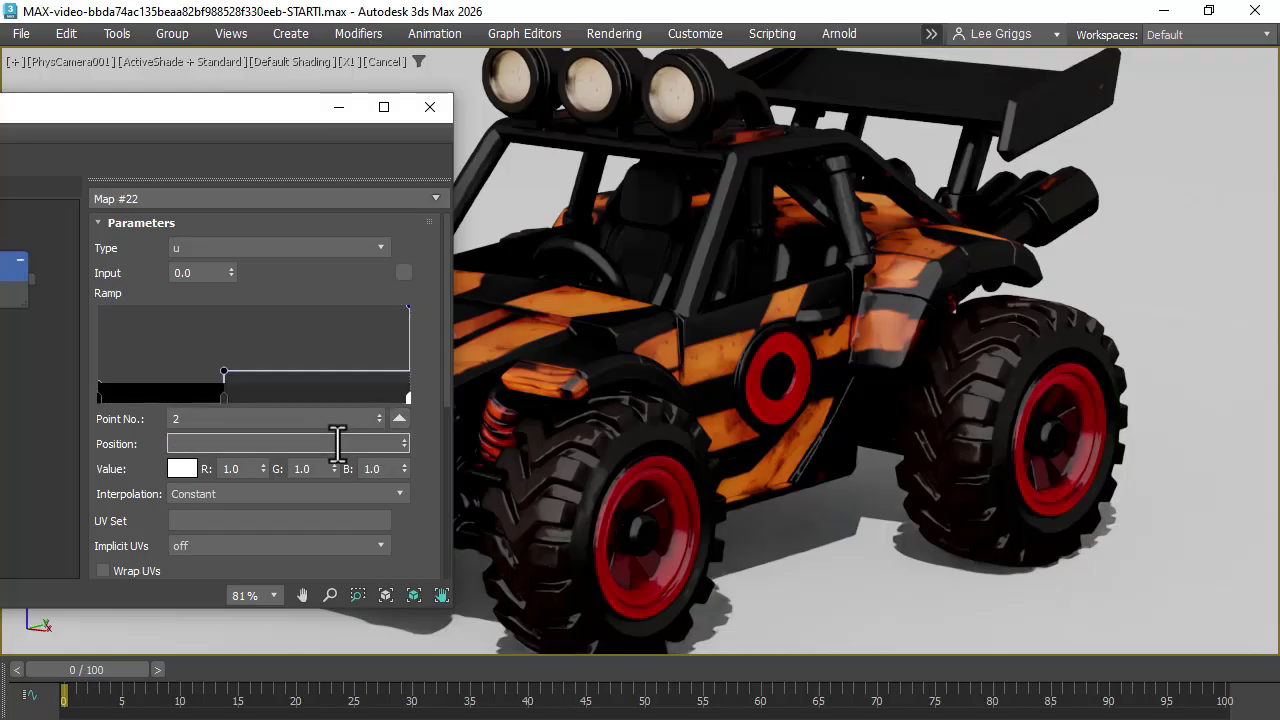
text(0.7)
key(Return)
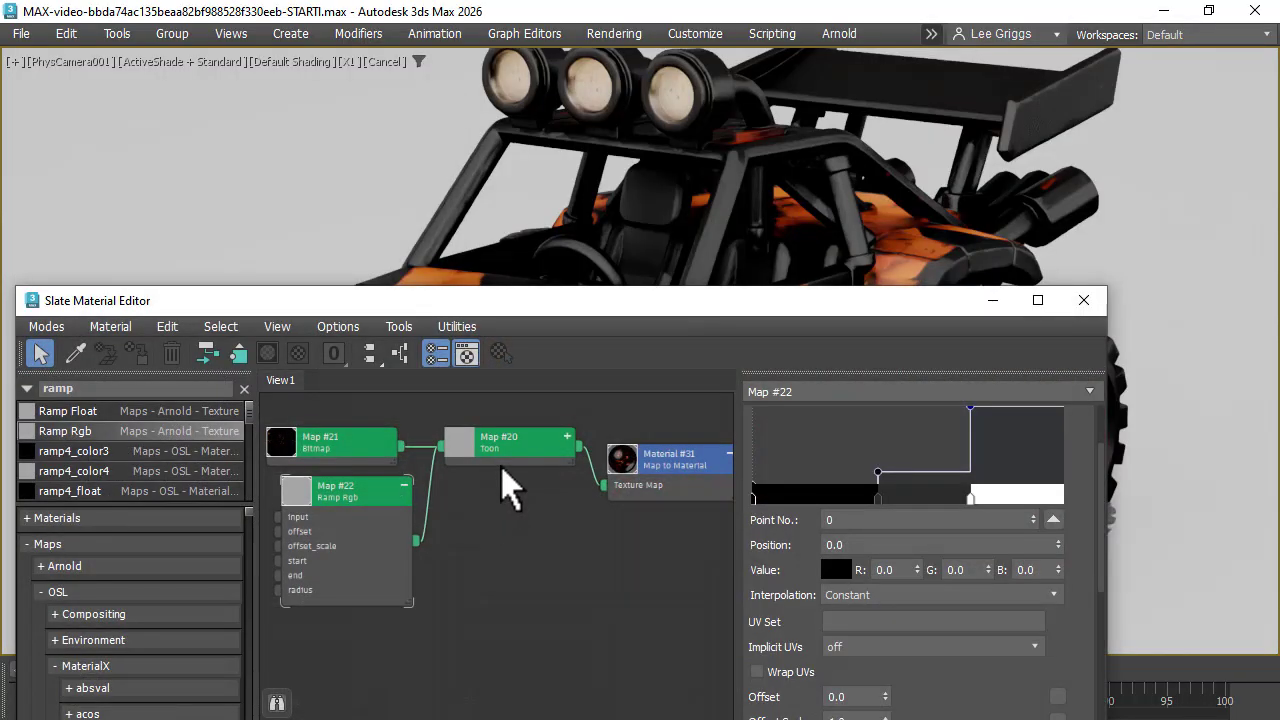
Step: Set the Toon map's Rim Light Color to white and collapse the Rim Lighting settings
double_click(508, 463)
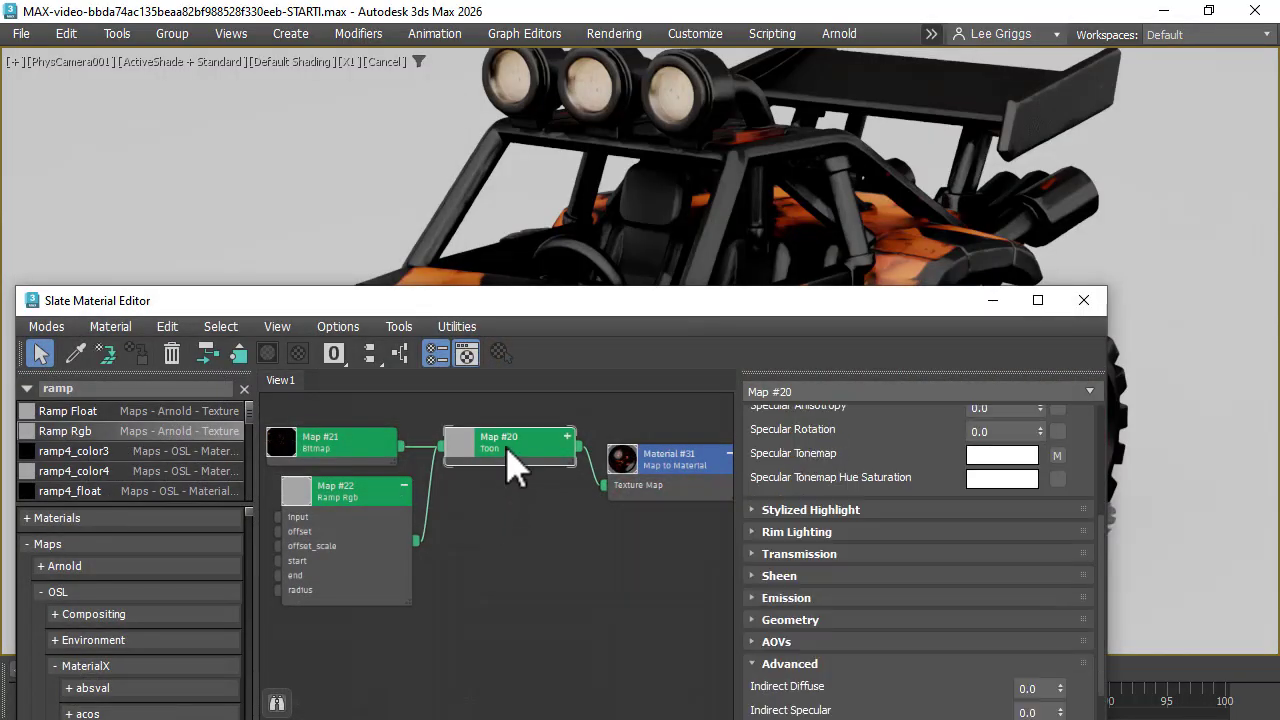
click(796, 532)
click(987, 583)
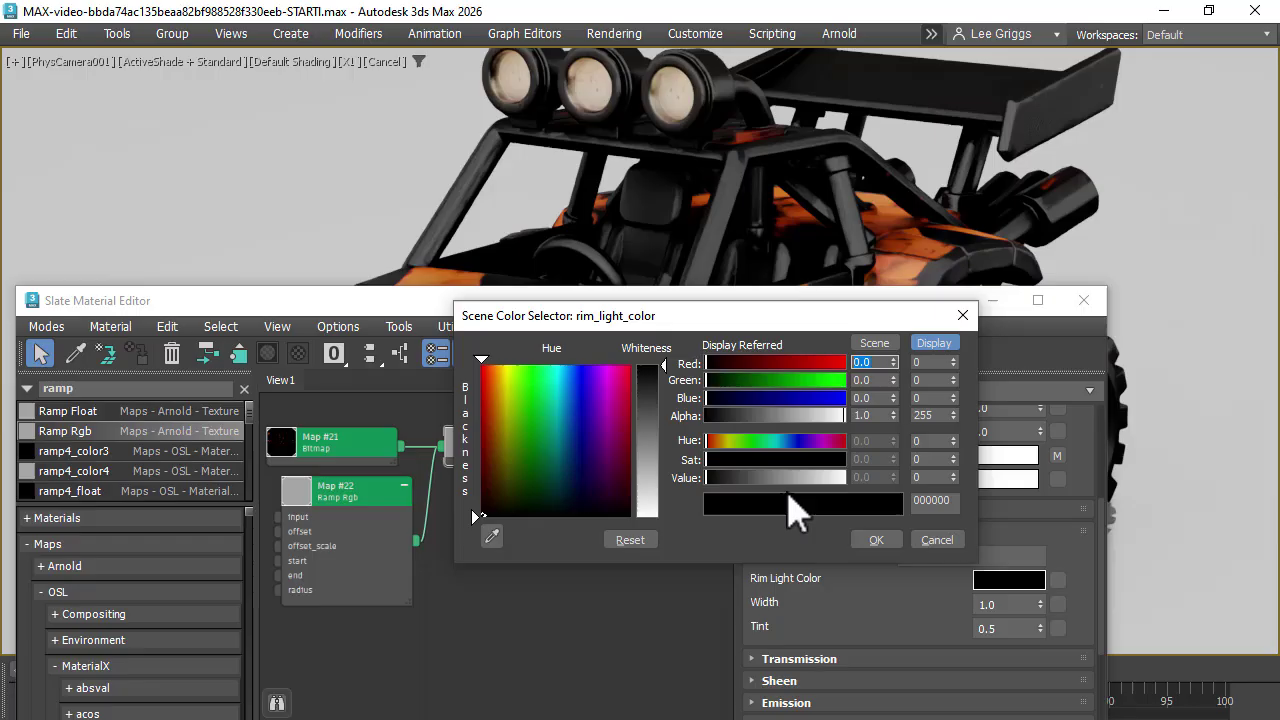
drag(788, 483, 920, 490)
click(899, 541)
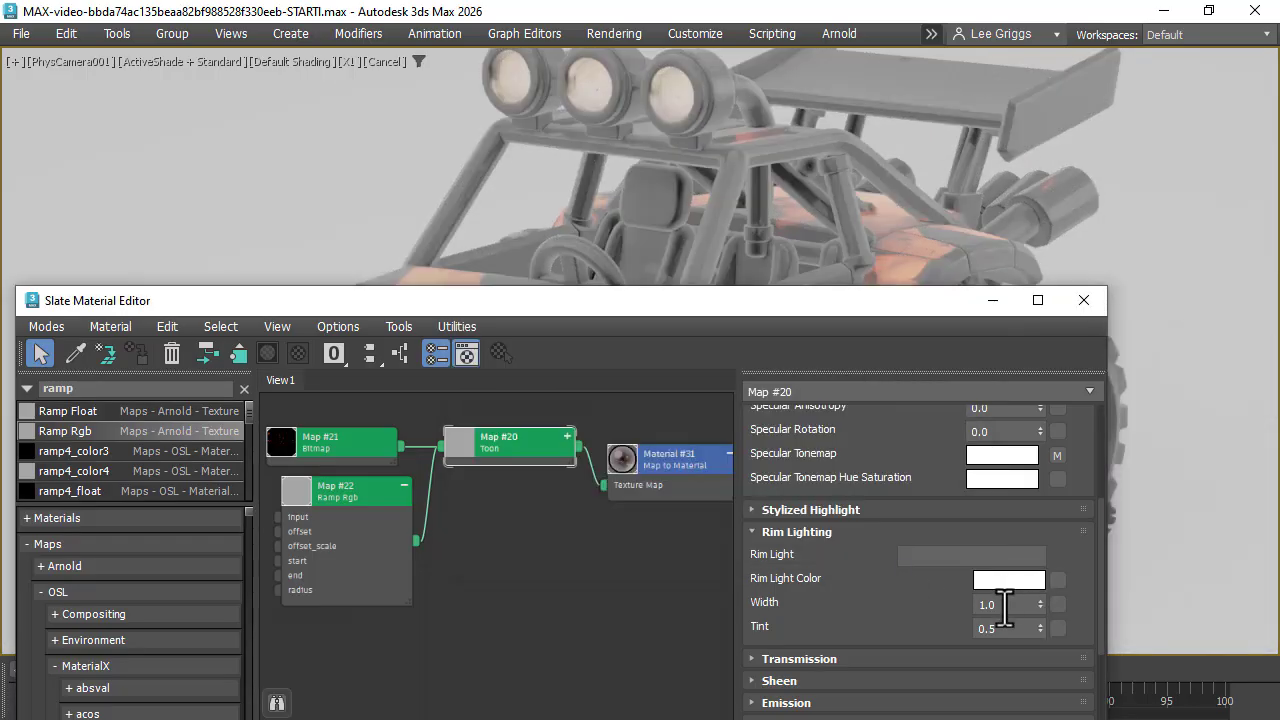
click(796, 541)
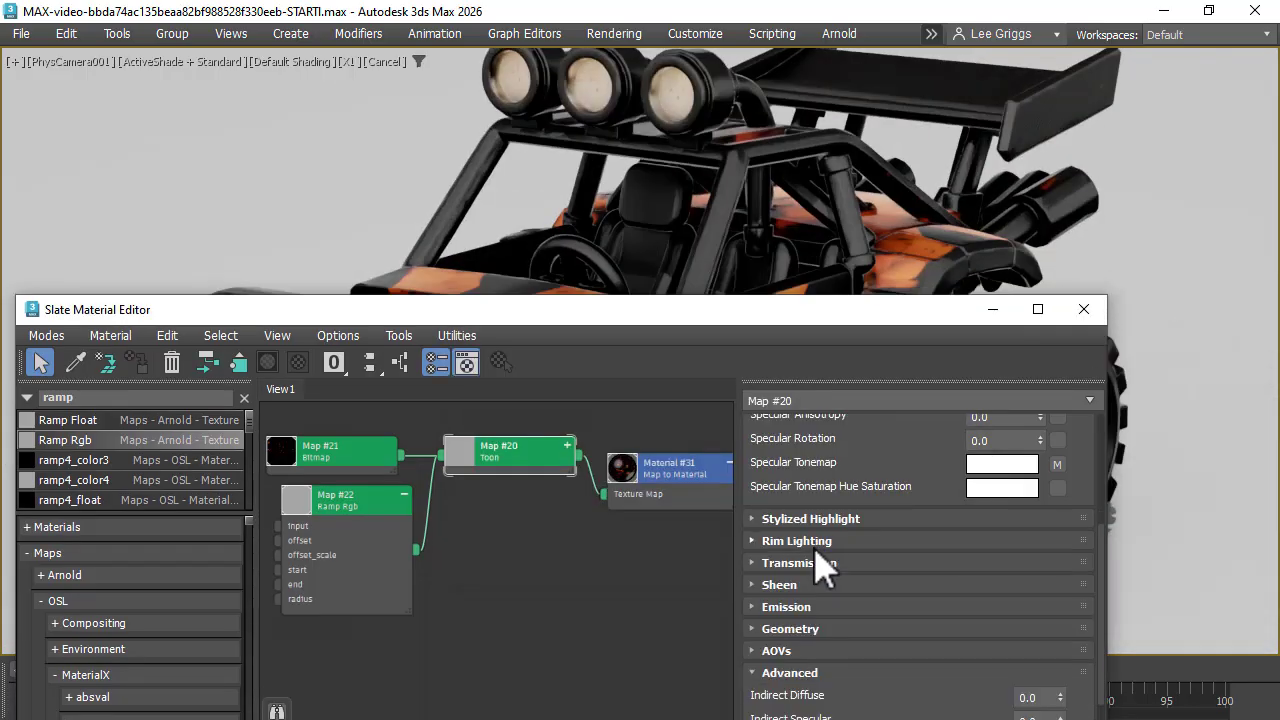
Step: Set the Toon map's Sheen to 0.2 and Sheen Roughness to 0.1
click(790, 585)
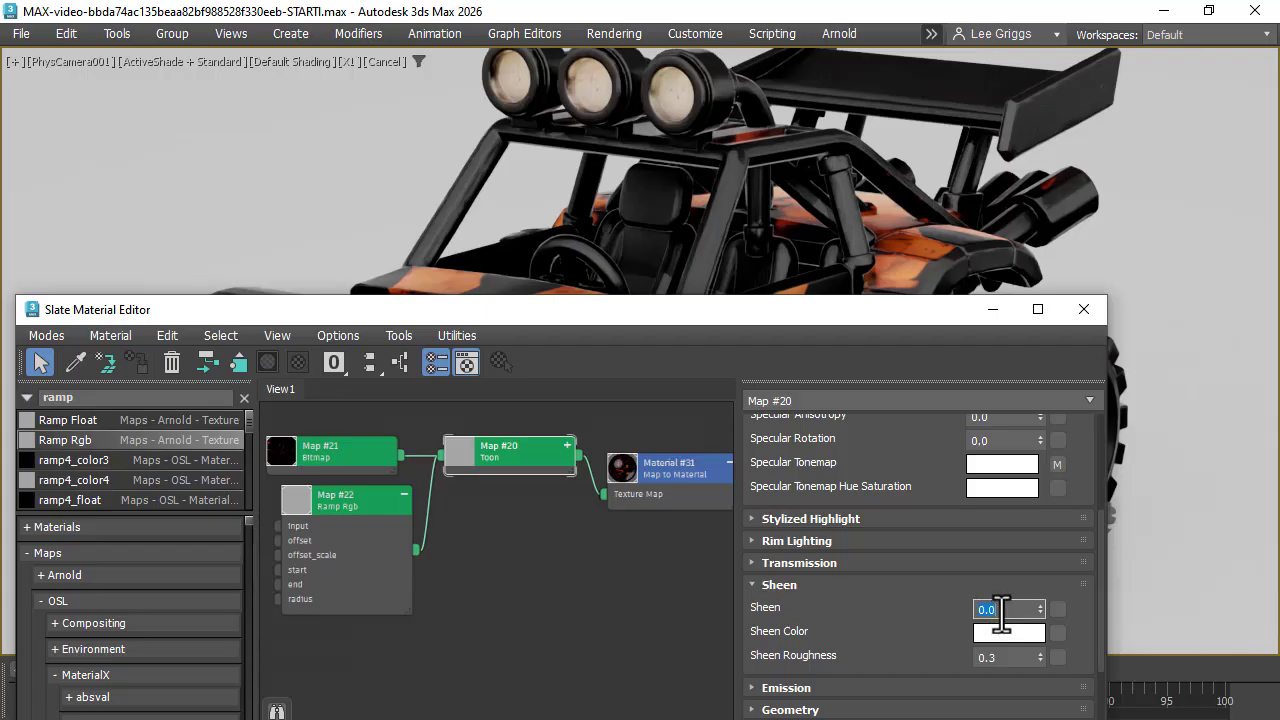
key(Return)
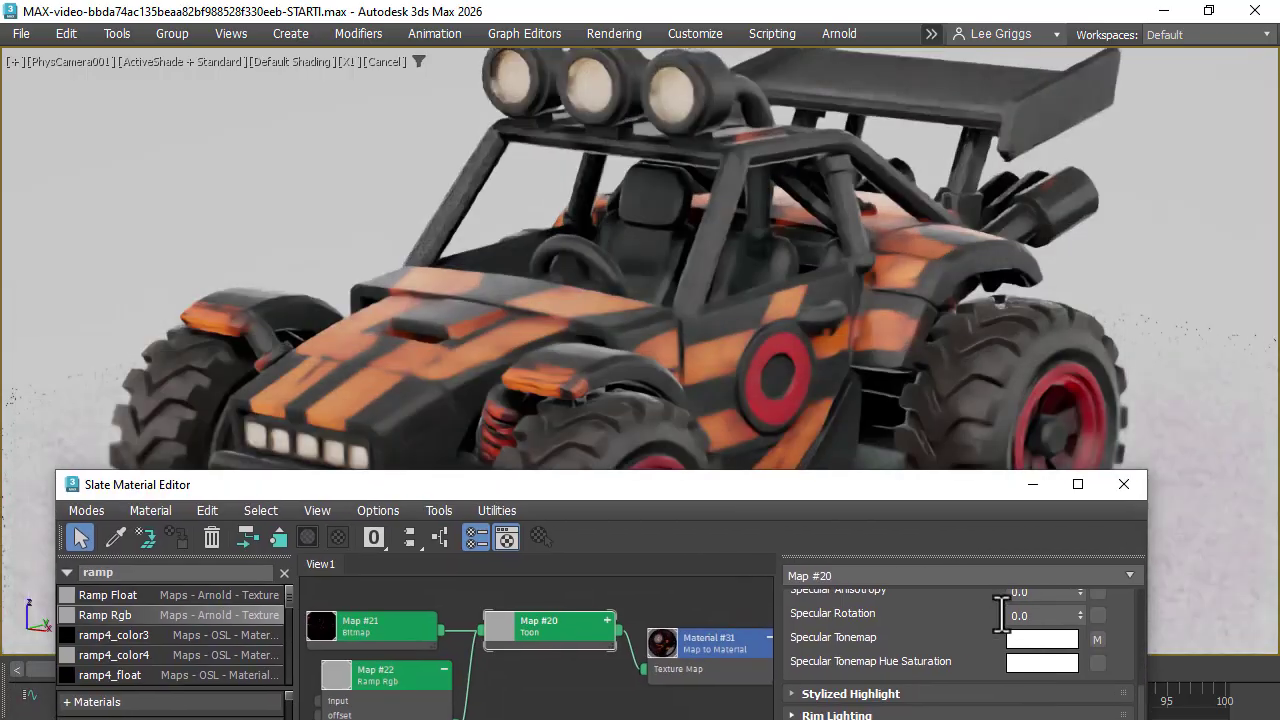
click(604, 584)
drag(607, 484, 603, 351)
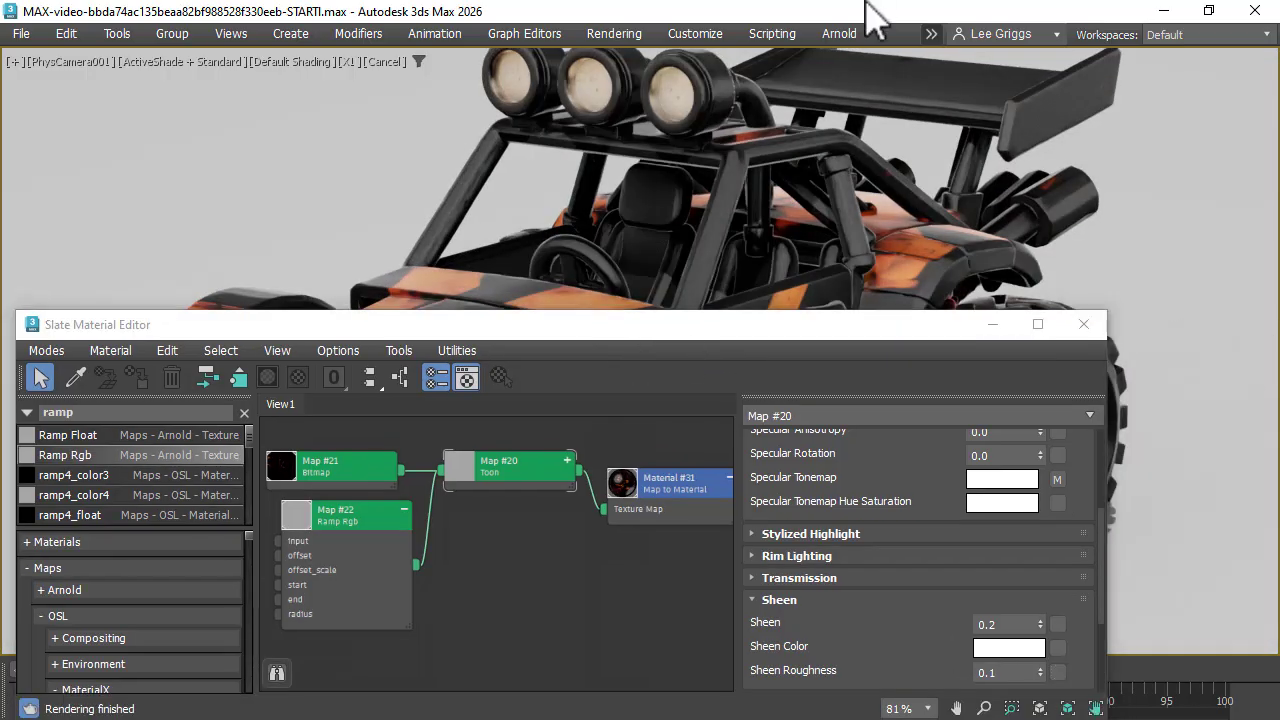
Step: Set Arnold's sample filter type to Contour in the render setup and close it
key(F10)
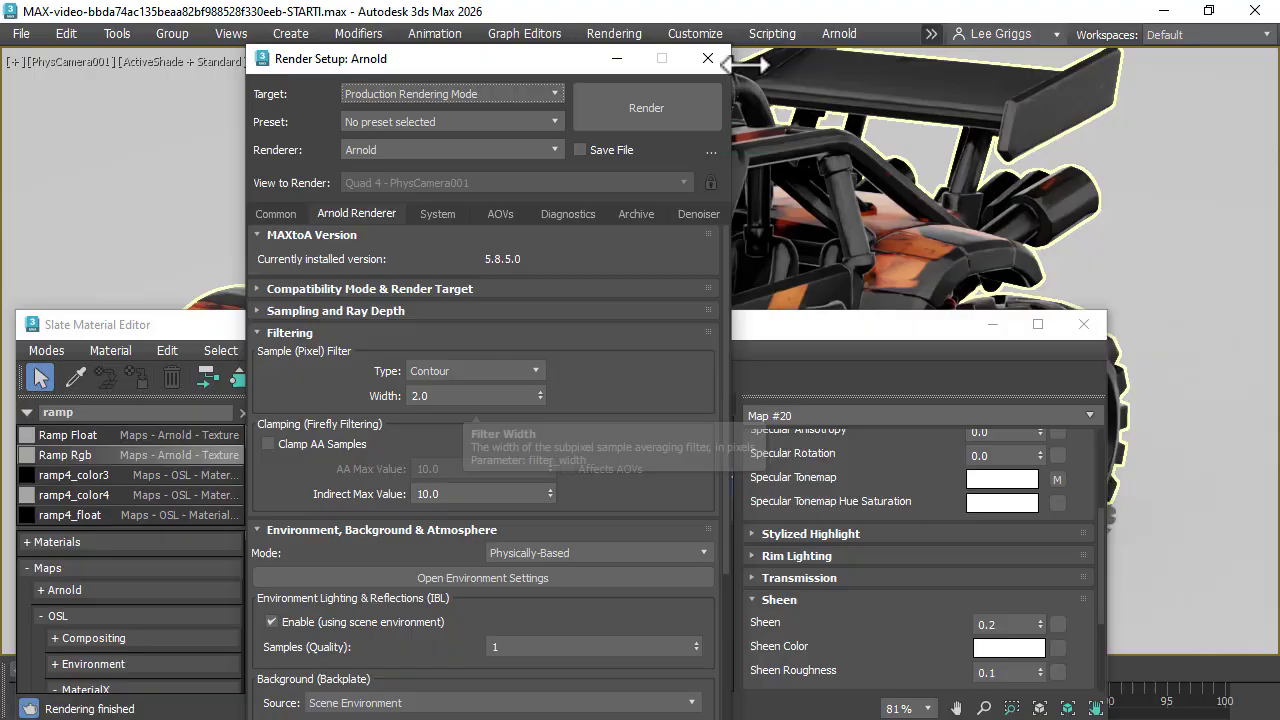
click(440, 372)
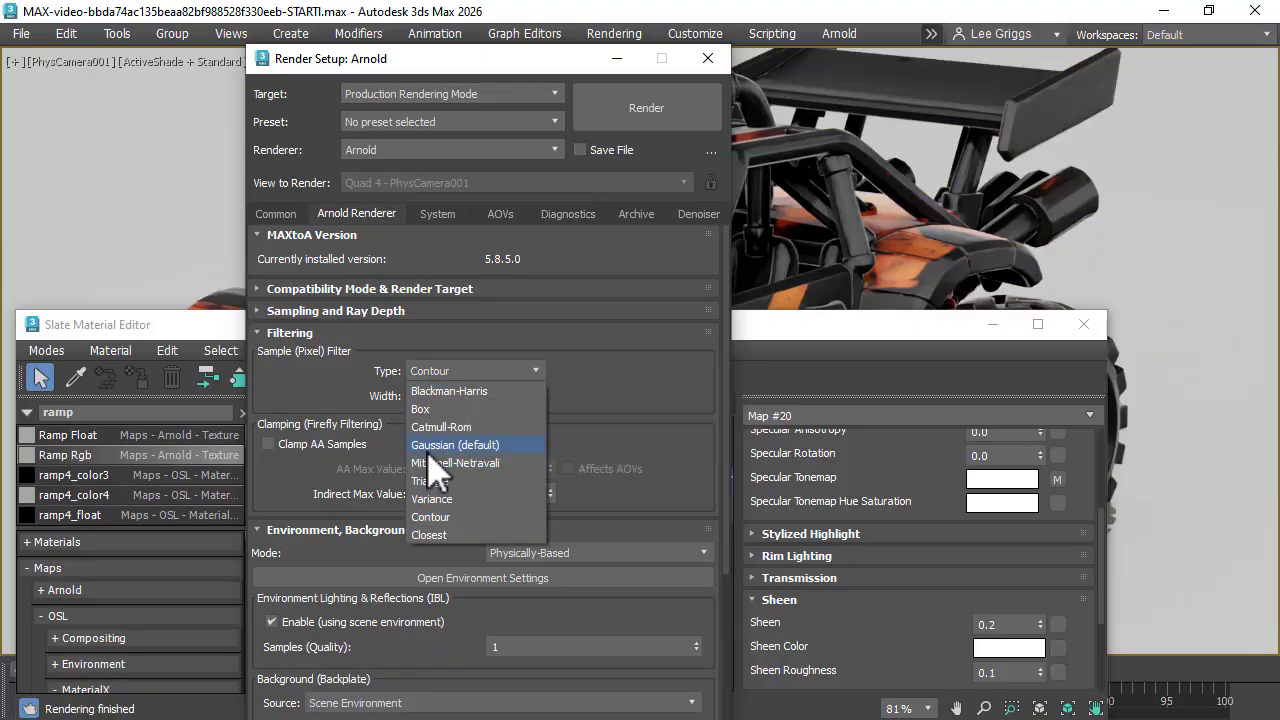
click(345, 418)
click(708, 58)
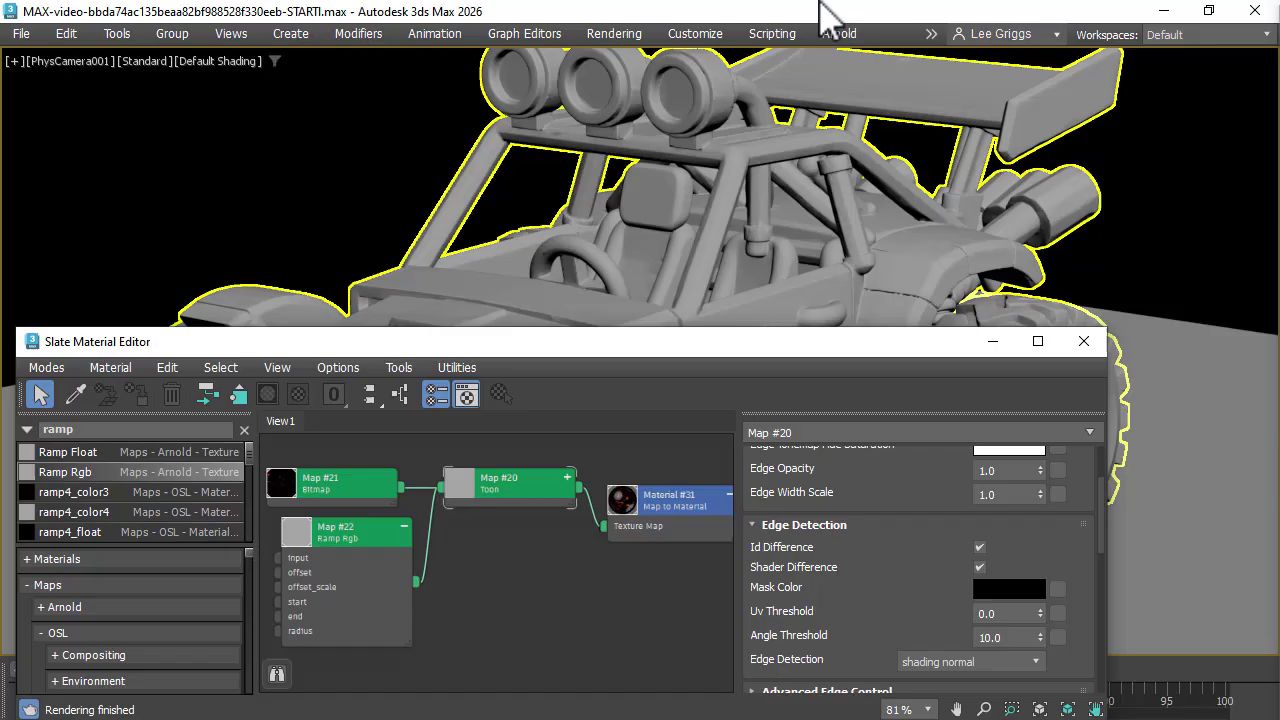
Step: Open the Arnold RenderView and show the buggy render at 1:1 size
click(839, 33)
click(860, 62)
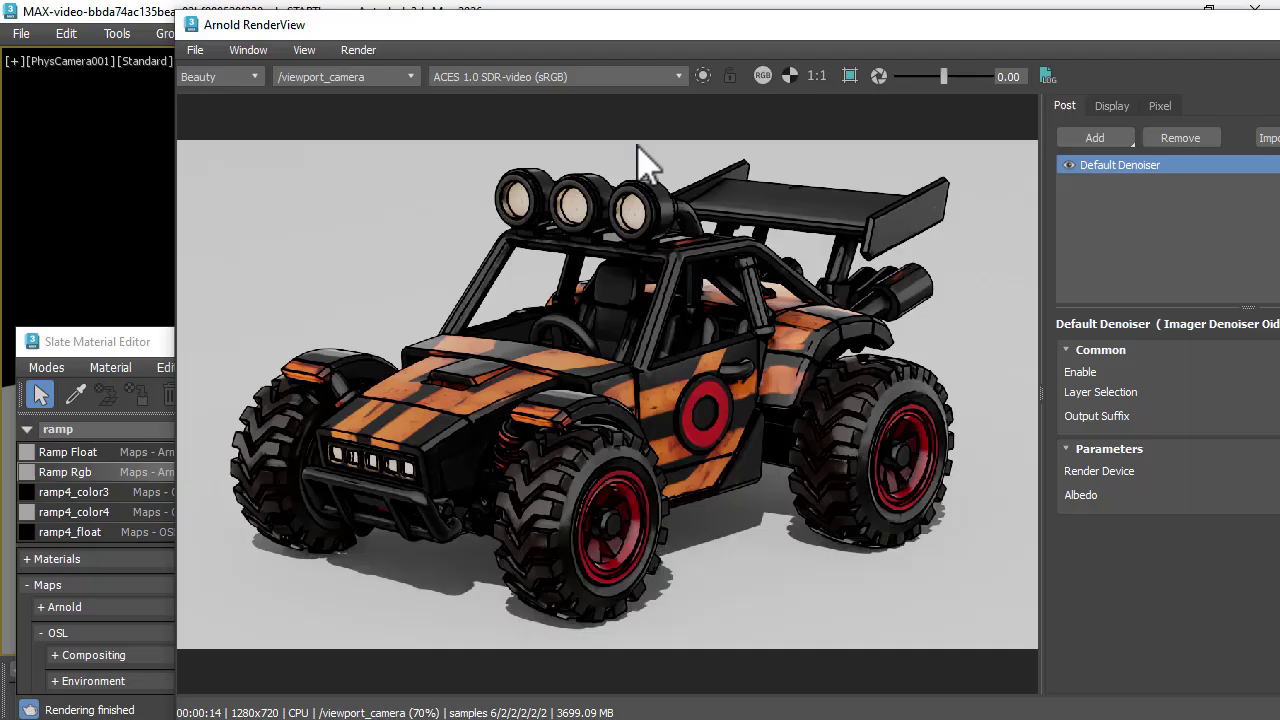
click(817, 80)
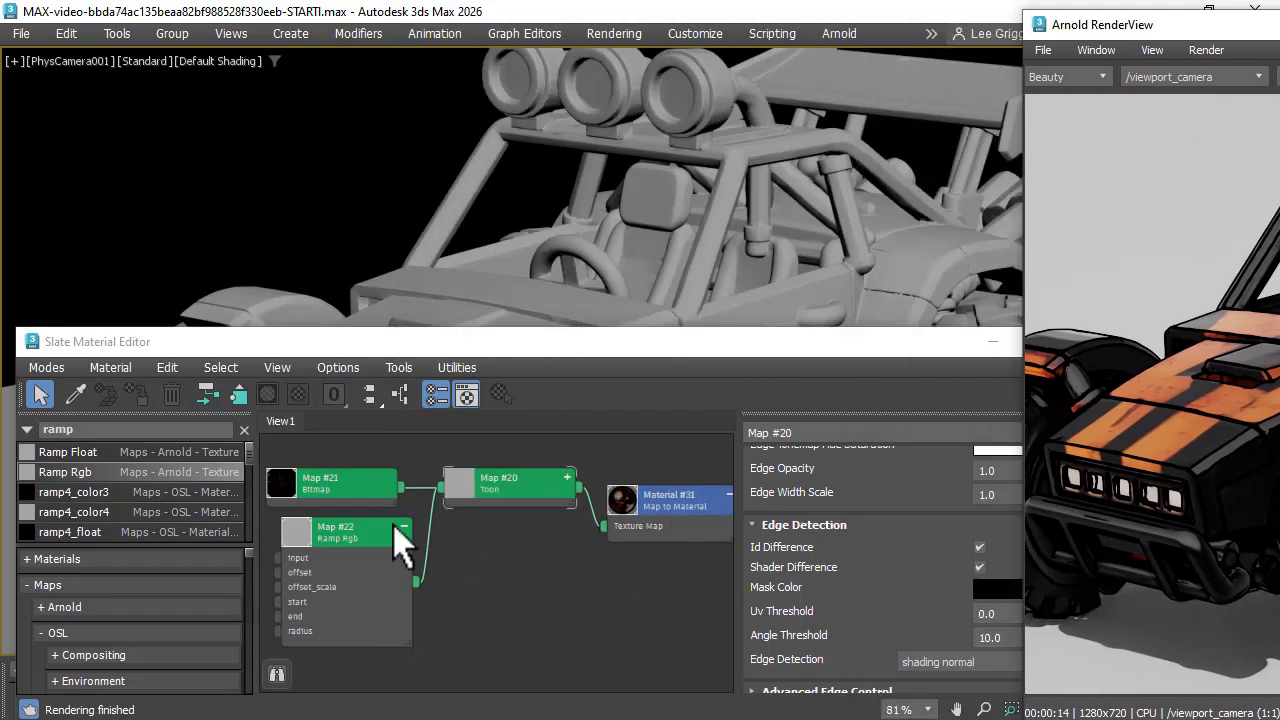
Step: Add an Arnold Cell Noise map, connect it to the Toon map and place its node below the Ramp Rgb map
click(228, 433)
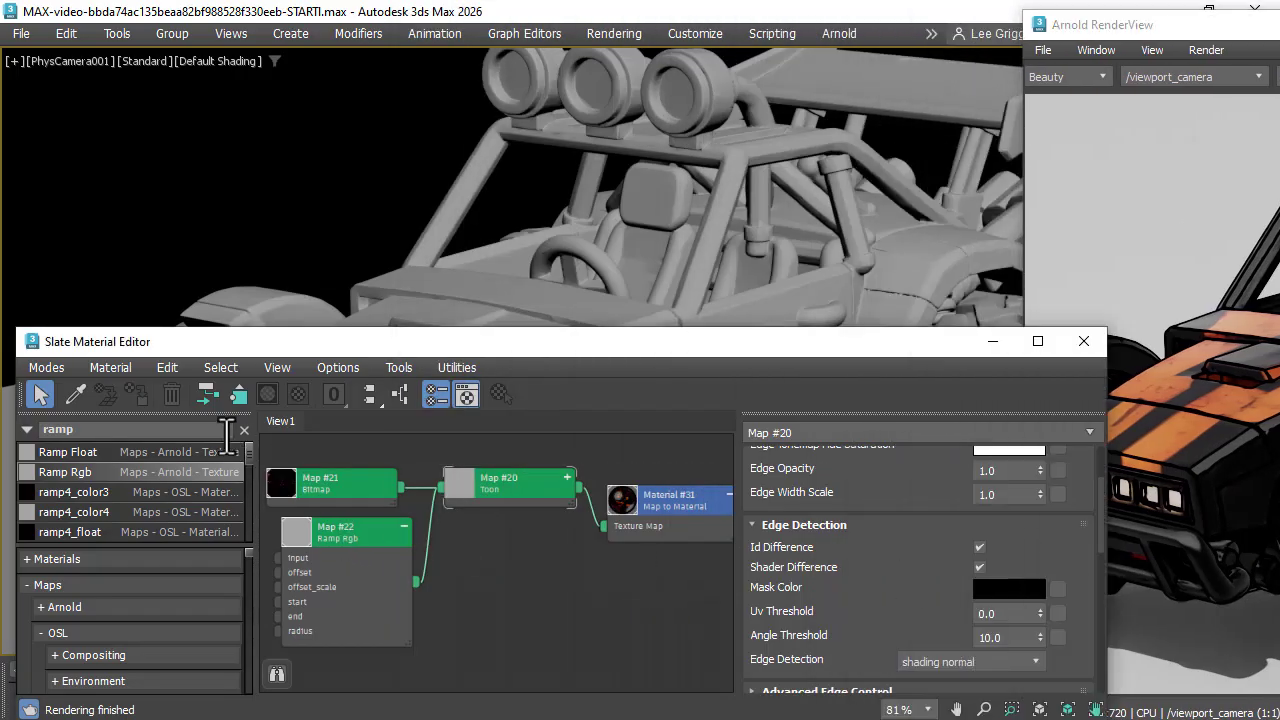
text(cell)
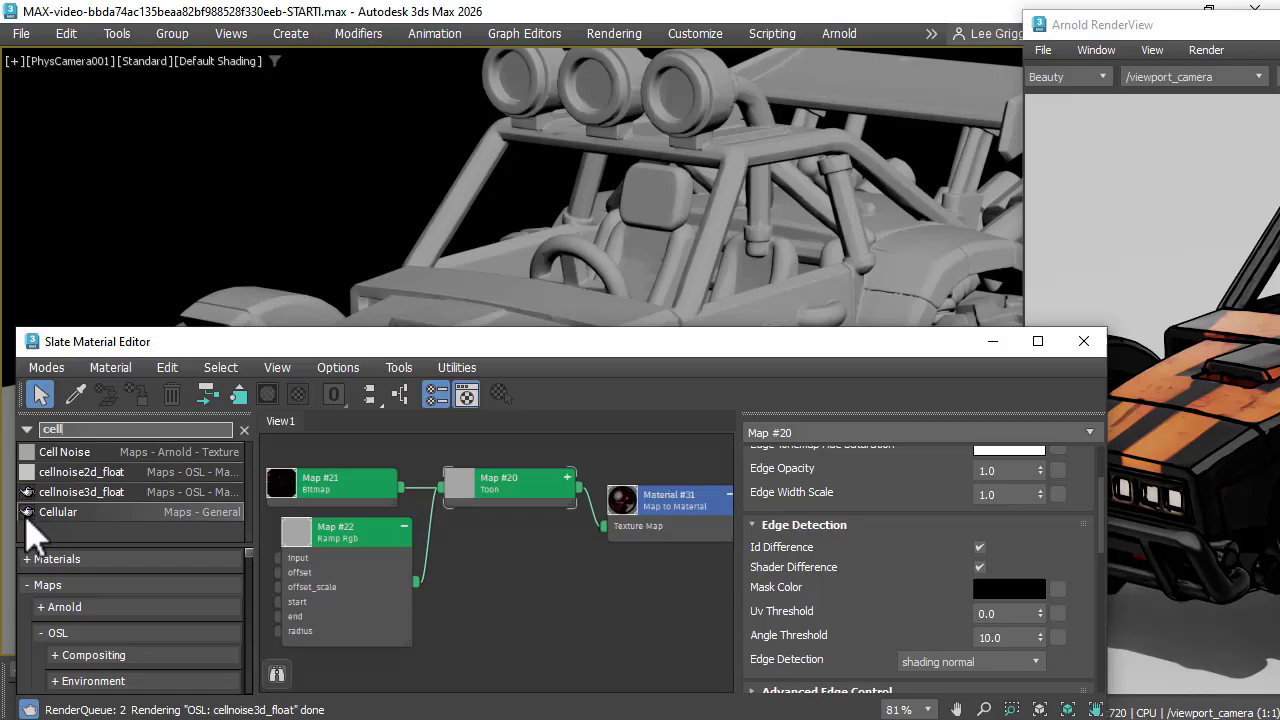
drag(40, 455, 367, 596)
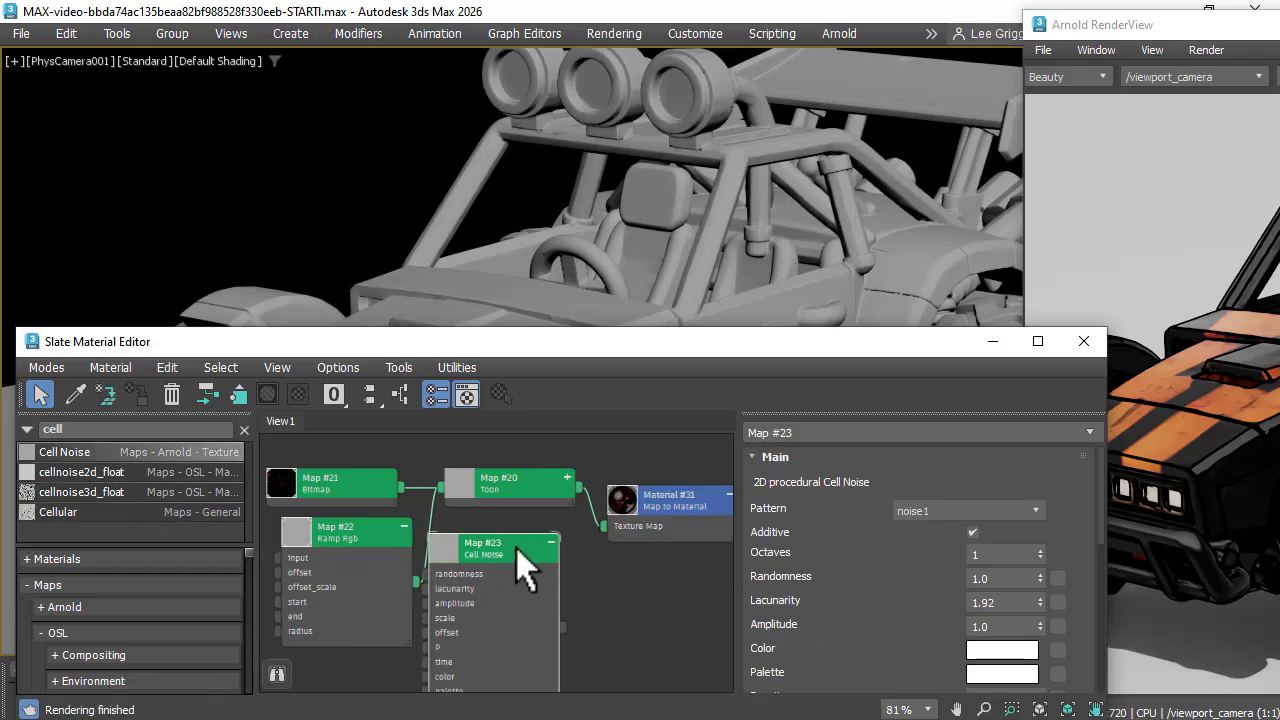
drag(517, 546, 468, 596)
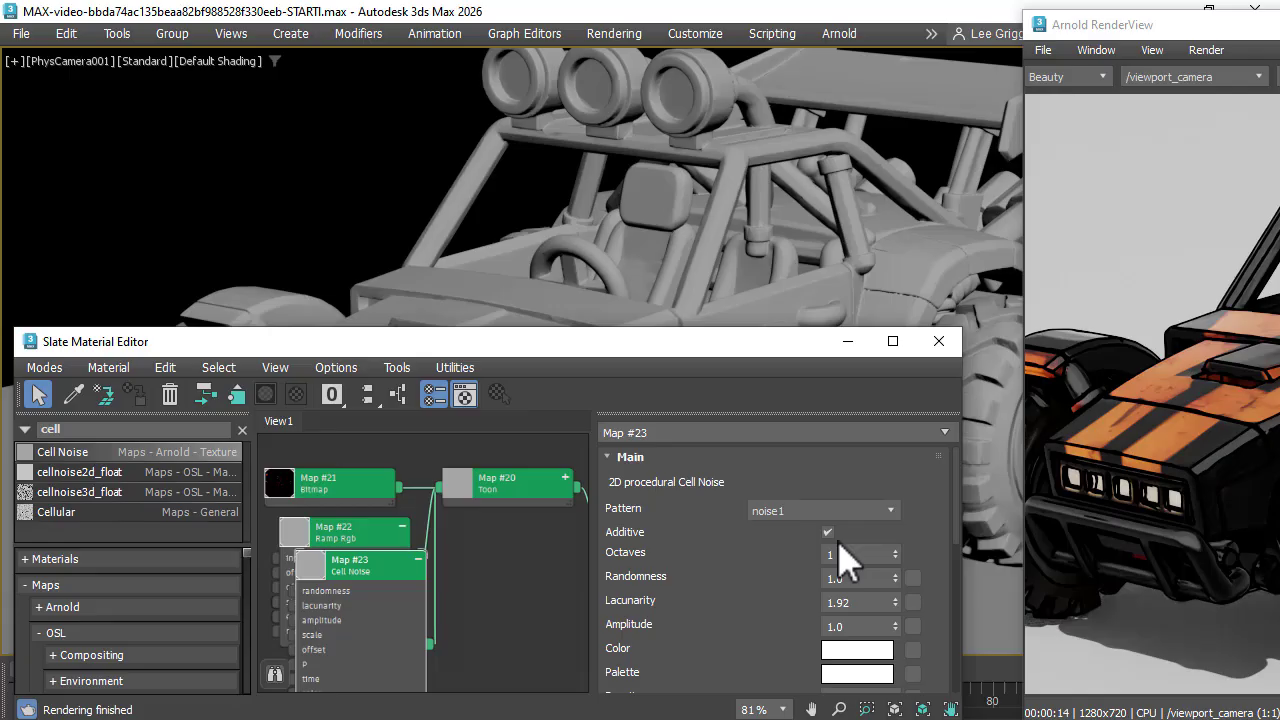
Step: Store a snapshot of the buggy render and limit rendering to a region around the front wheel
scroll(1180, 335, up, 3)
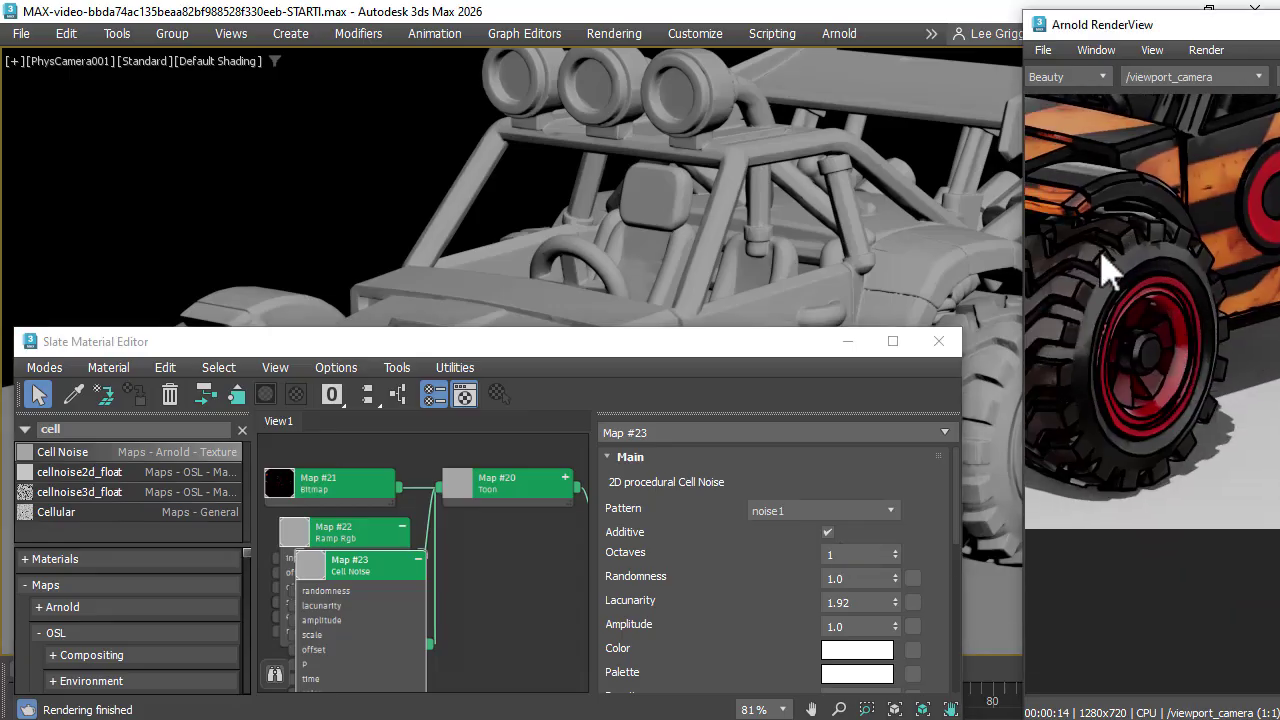
scroll(1140, 320, down, 2)
drag(1103, 297, 1234, 511)
drag(1150, 24, 96, 0)
click(1211, 612)
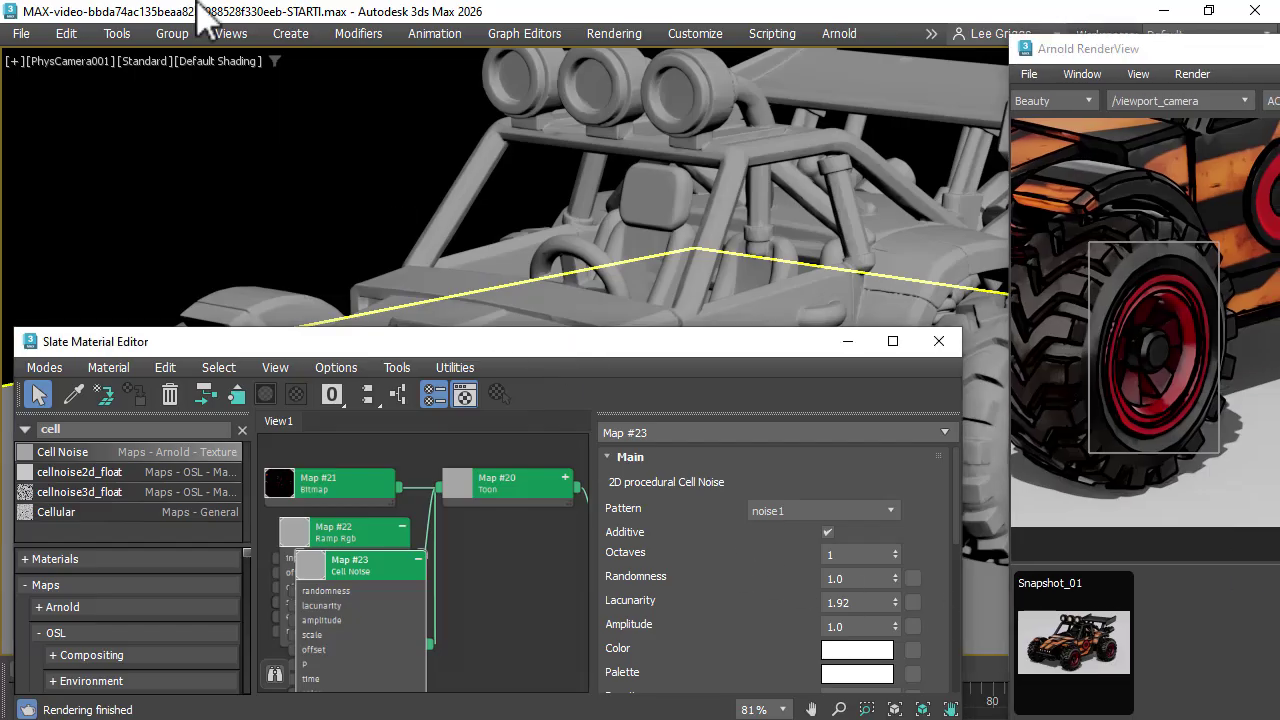
Step: Set the Cell Noise map's Pattern to alligator and its Amplitude to 5.0
click(780, 512)
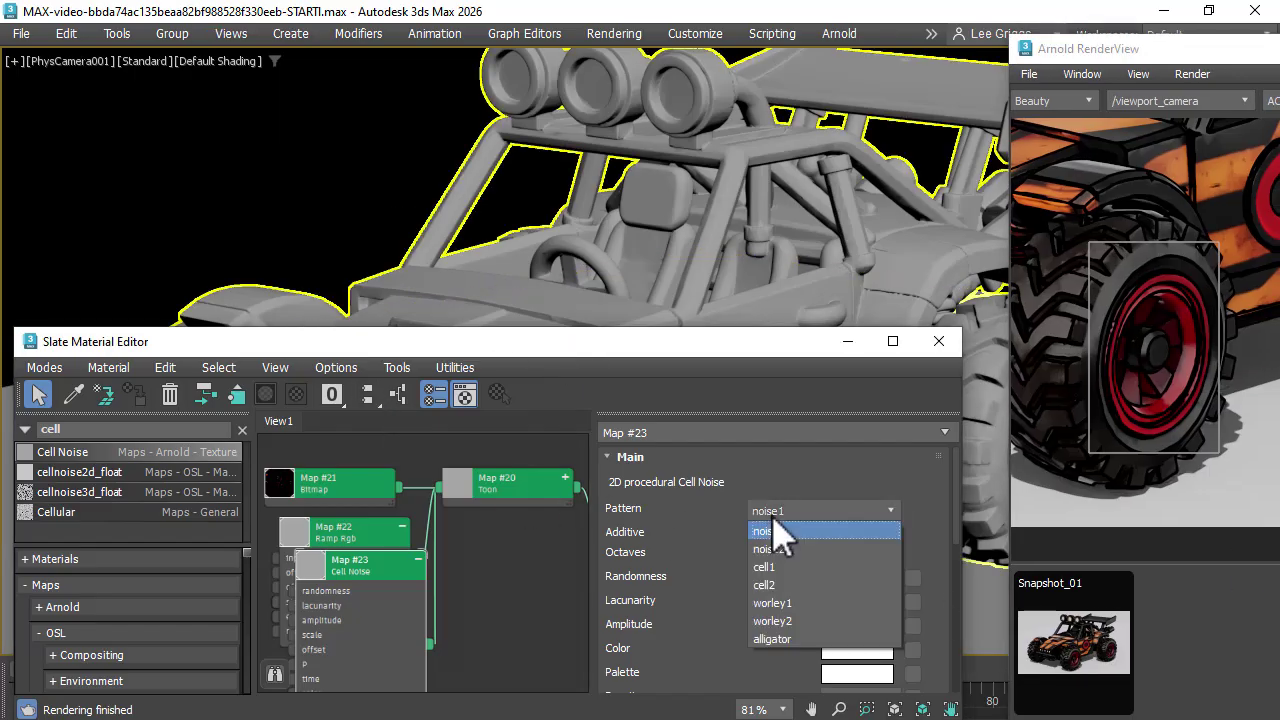
click(778, 640)
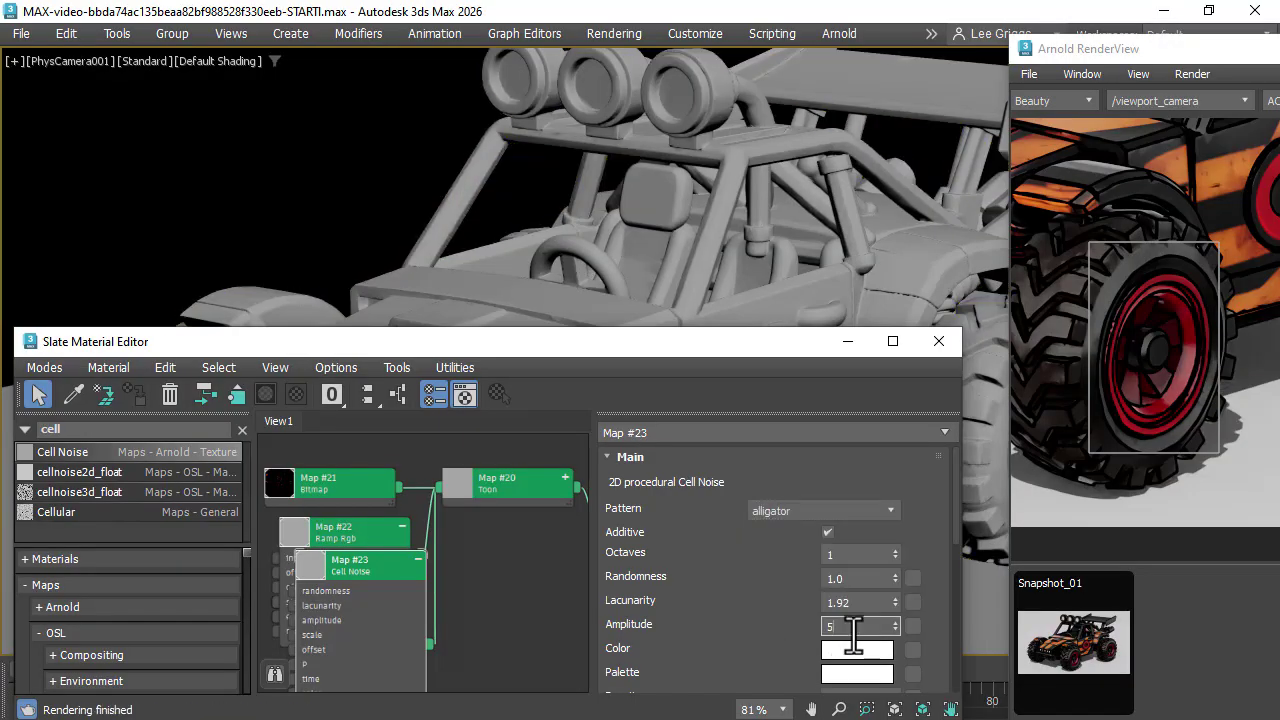
click(1190, 335)
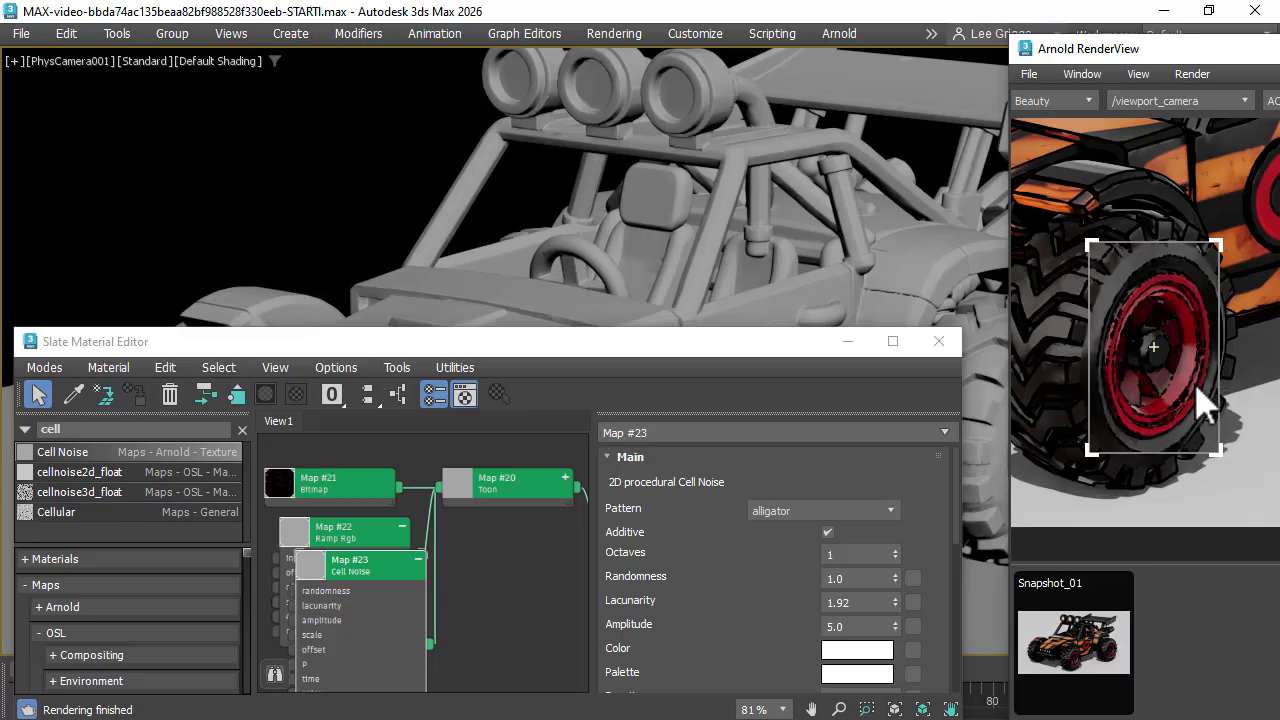
Step: Set the Cell Noise map's coordinate Scale to 3.0 on all three axes
drag(739, 623, 780, 394)
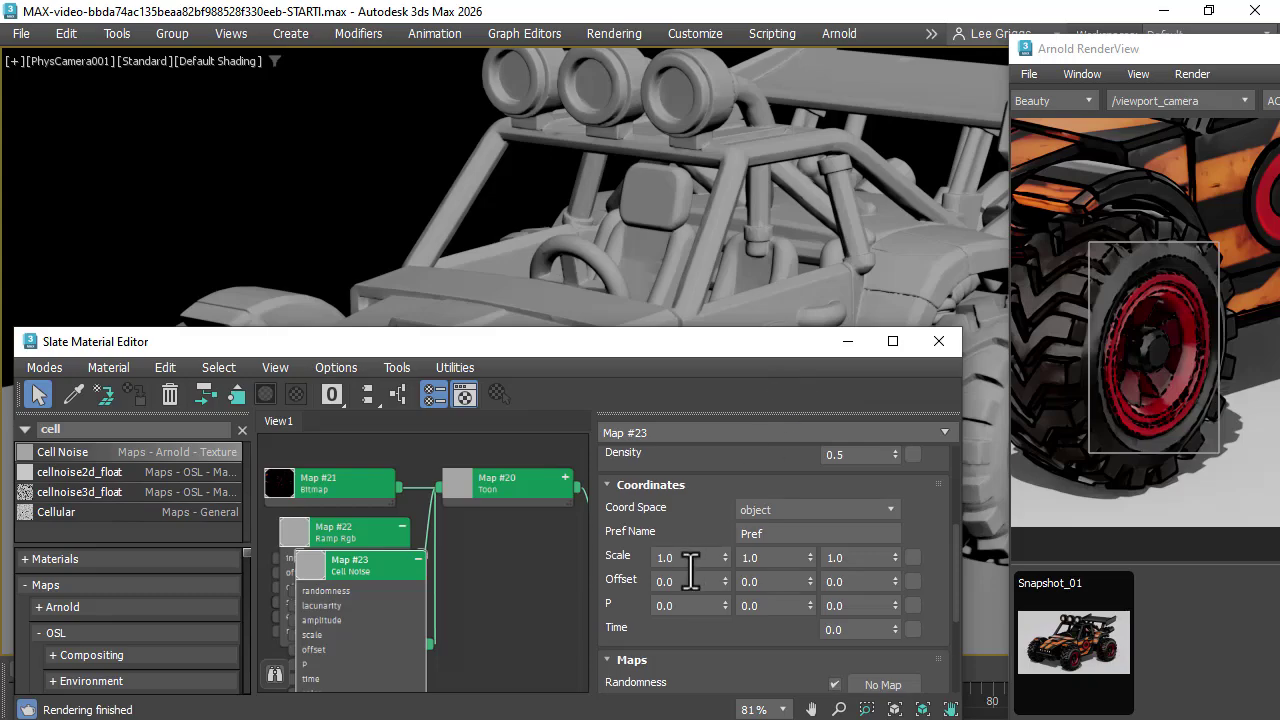
key(Return)
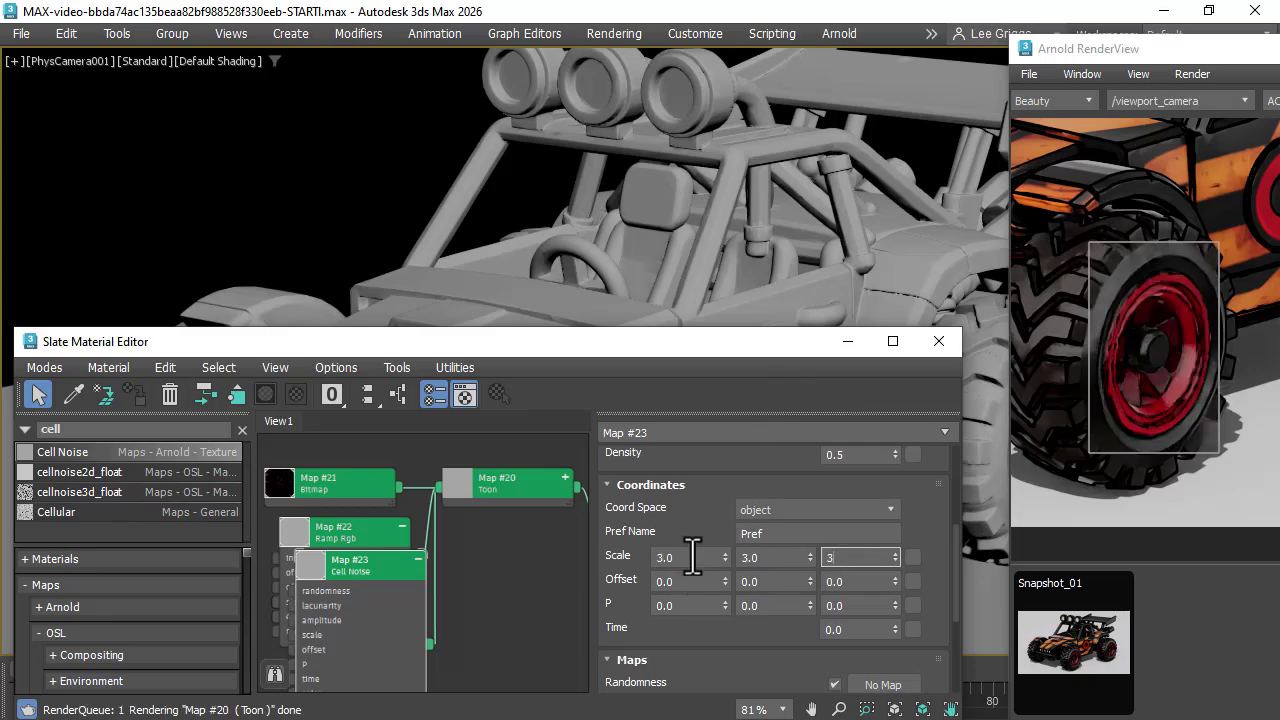
click(1125, 350)
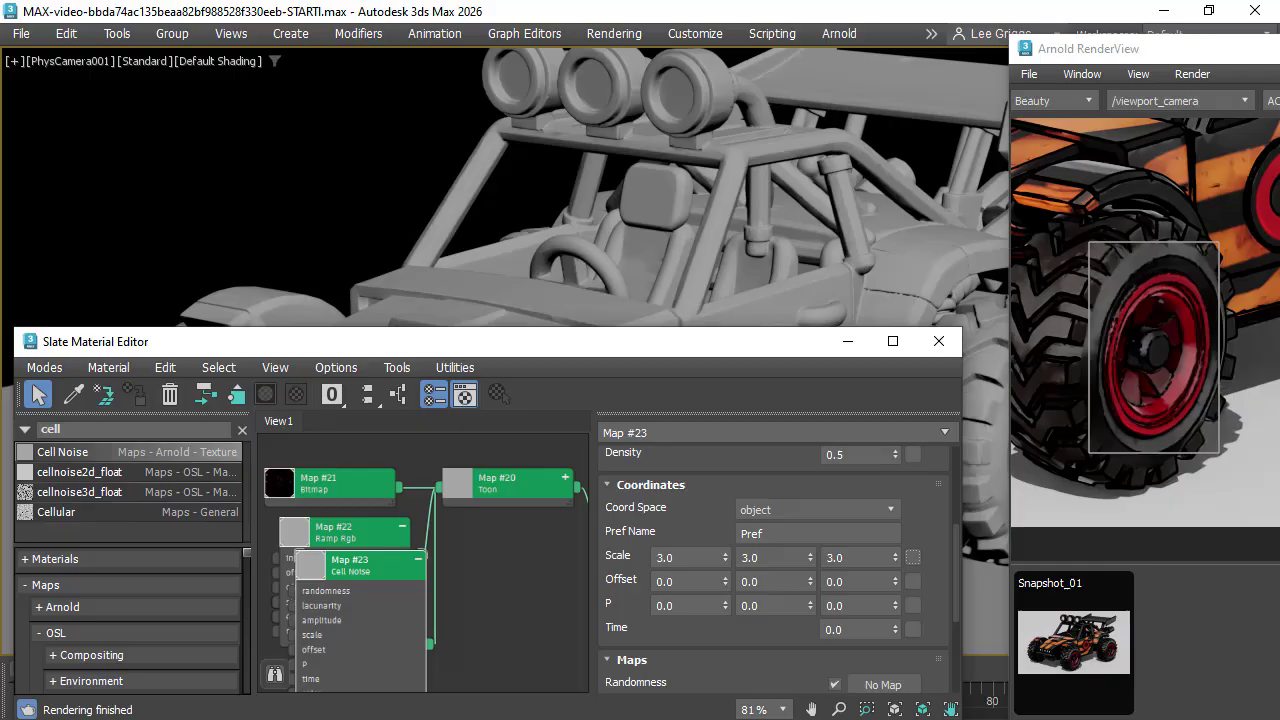
Step: Turn off region rendering and compare the full noisy-edge render with the stored snapshot in the enlarged RenderView
click(1250, 180)
drag(1150, 48, 350, 48)
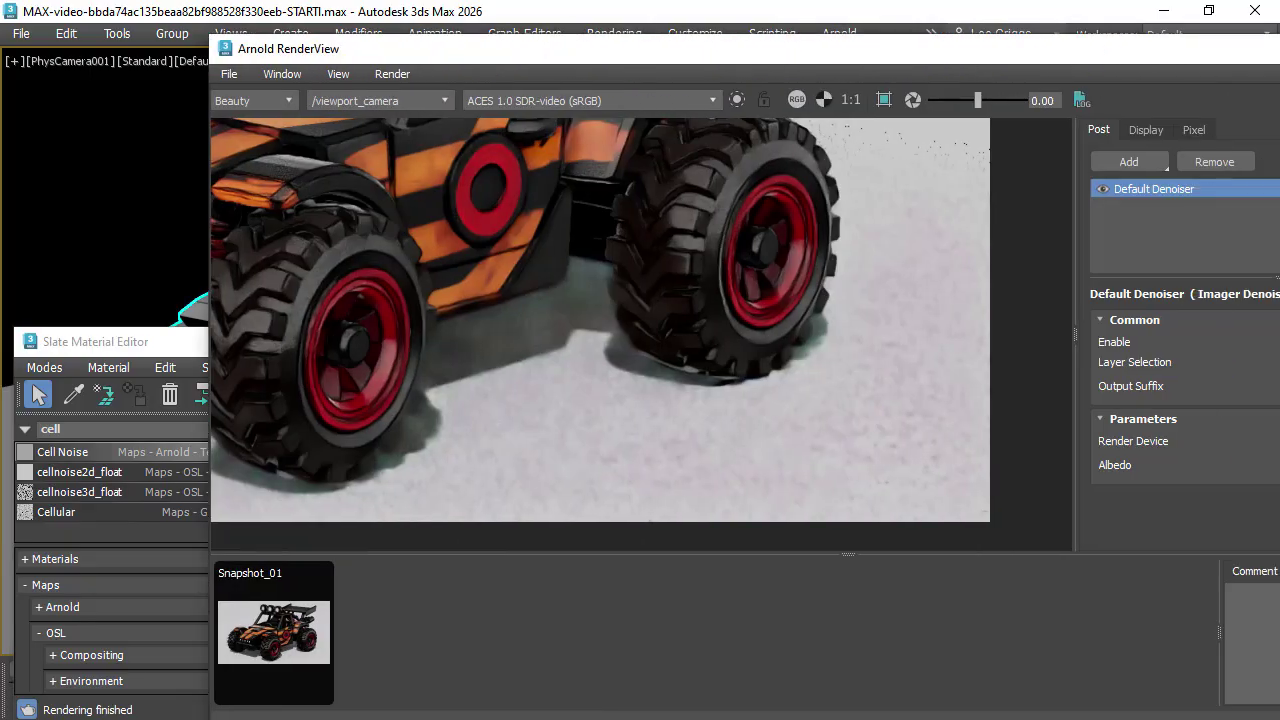
click(51, 610)
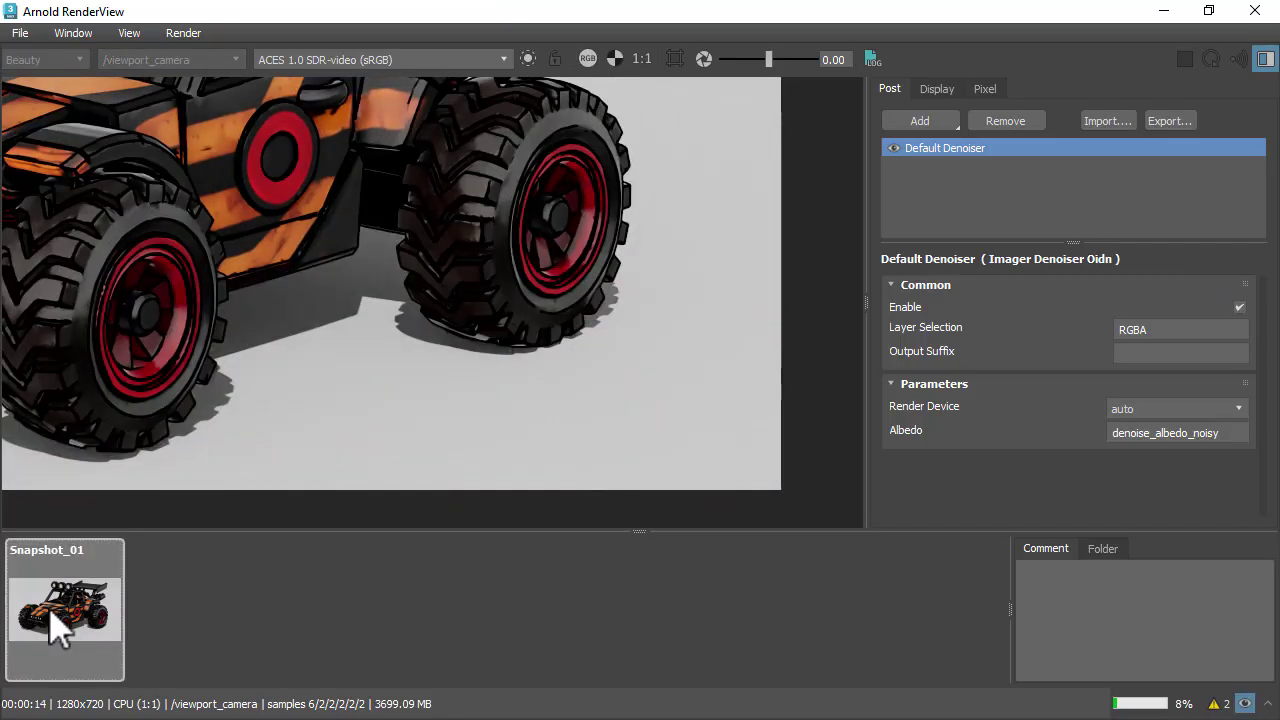
click(88, 600)
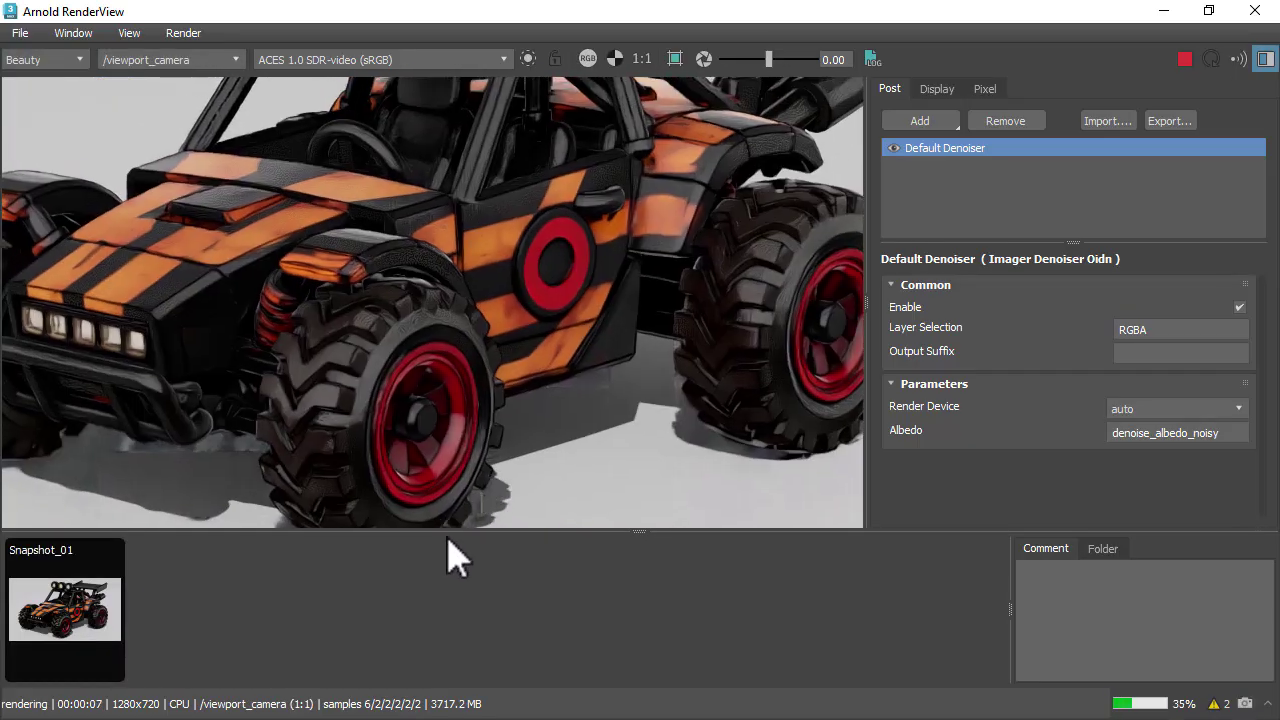
Step: Collapse the snapshot area to fit the whole buggy in view and add a Color Correct imager
drag(449, 531, 565, 600)
key(f)
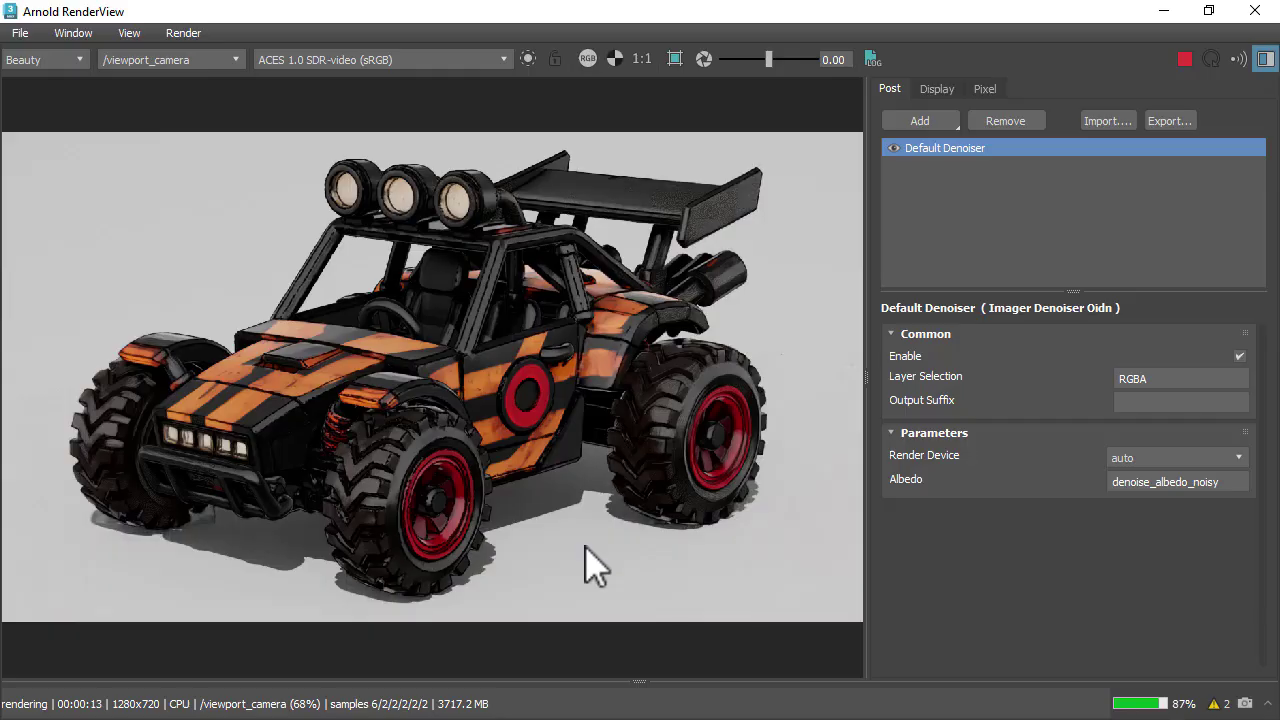
click(930, 122)
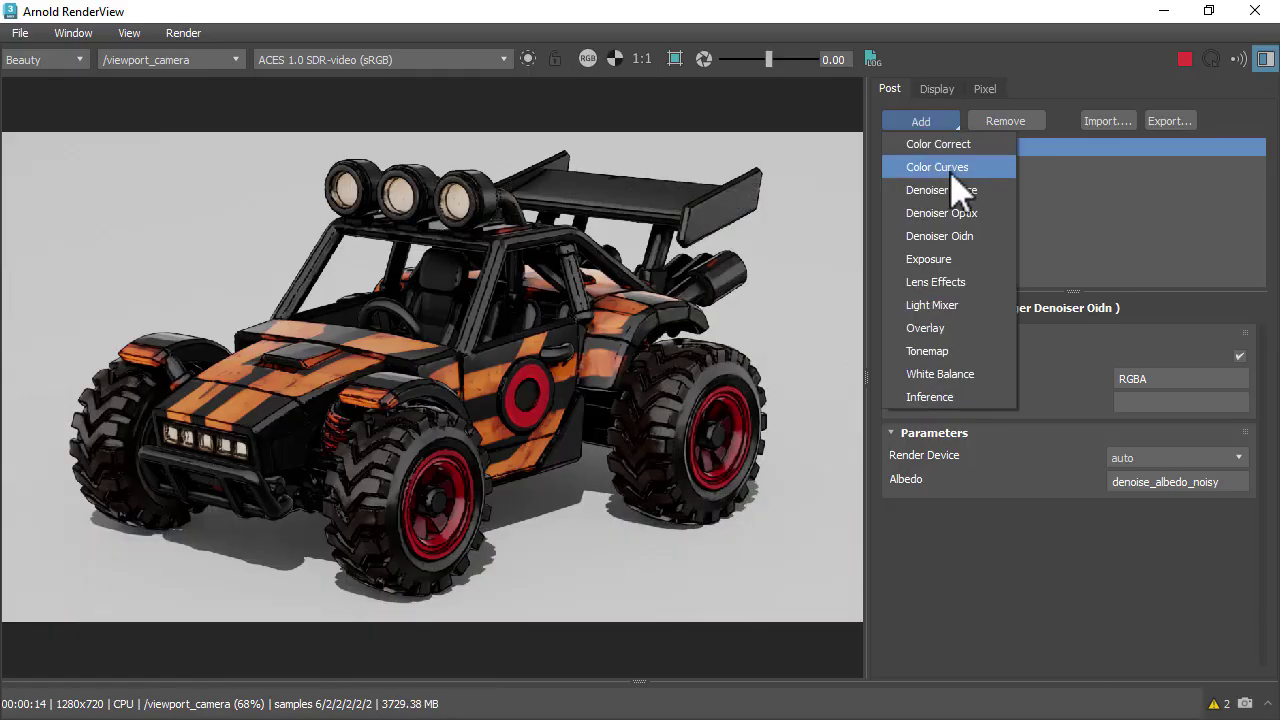
click(960, 146)
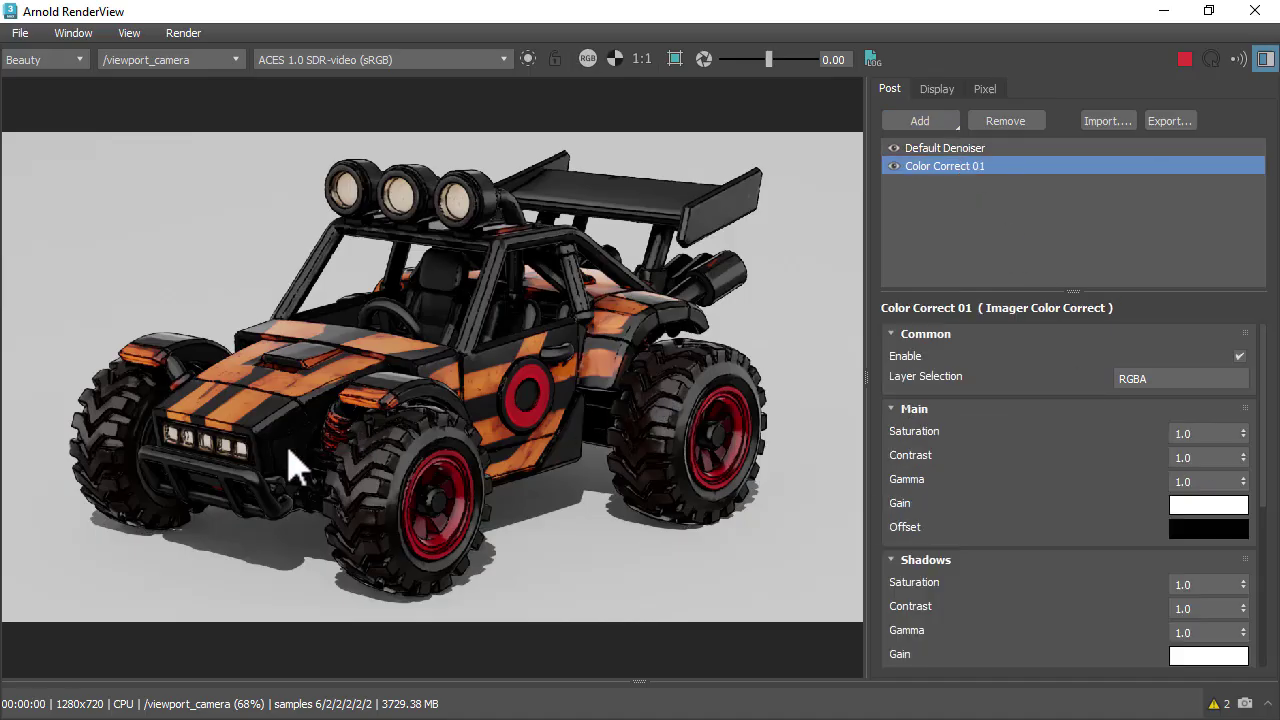
Step: Set the Color Correct imager's Midtones Gamma to 1.2, comparing the render with the imager off and on
scroll(1078, 600, down, 5)
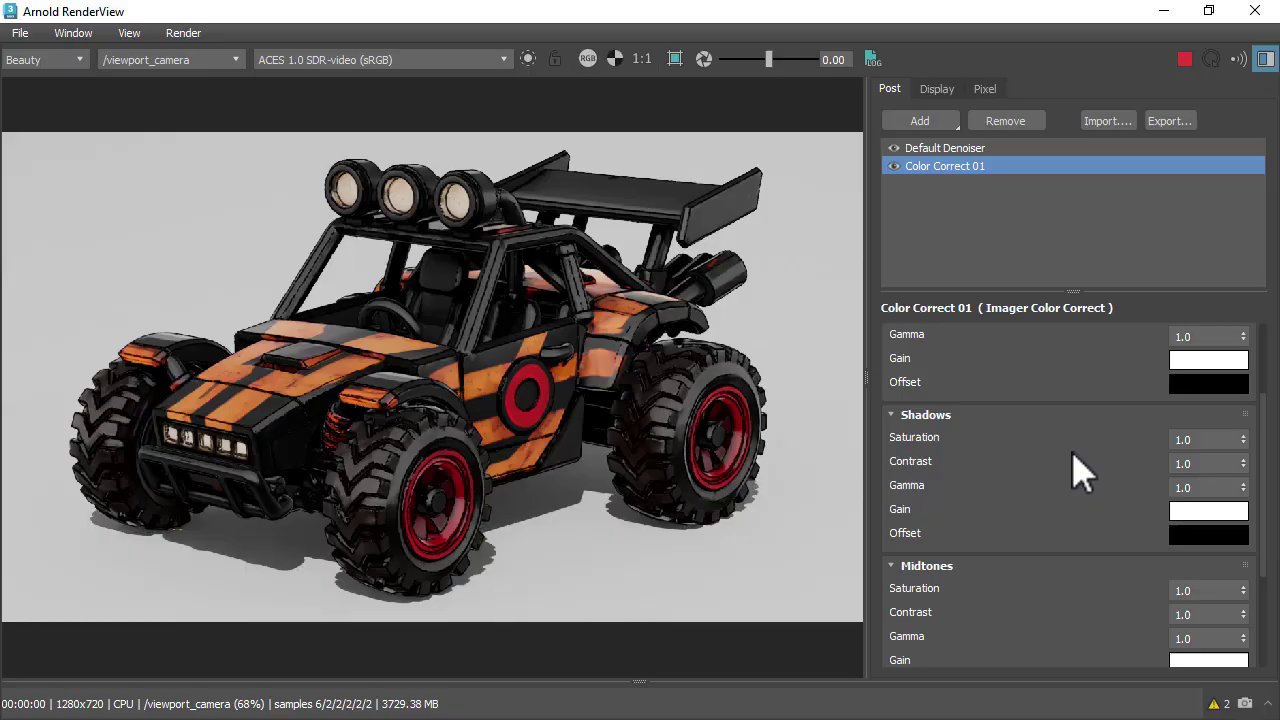
scroll(1084, 475, down, 5)
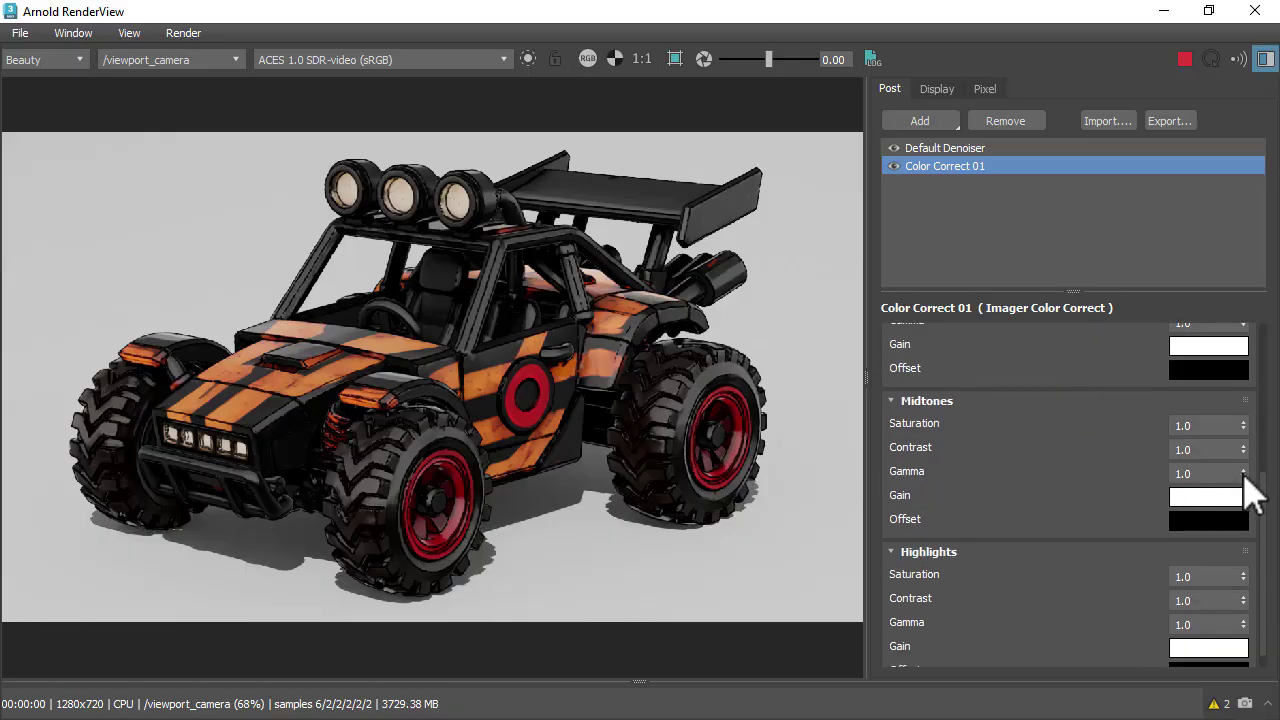
click(1243, 471)
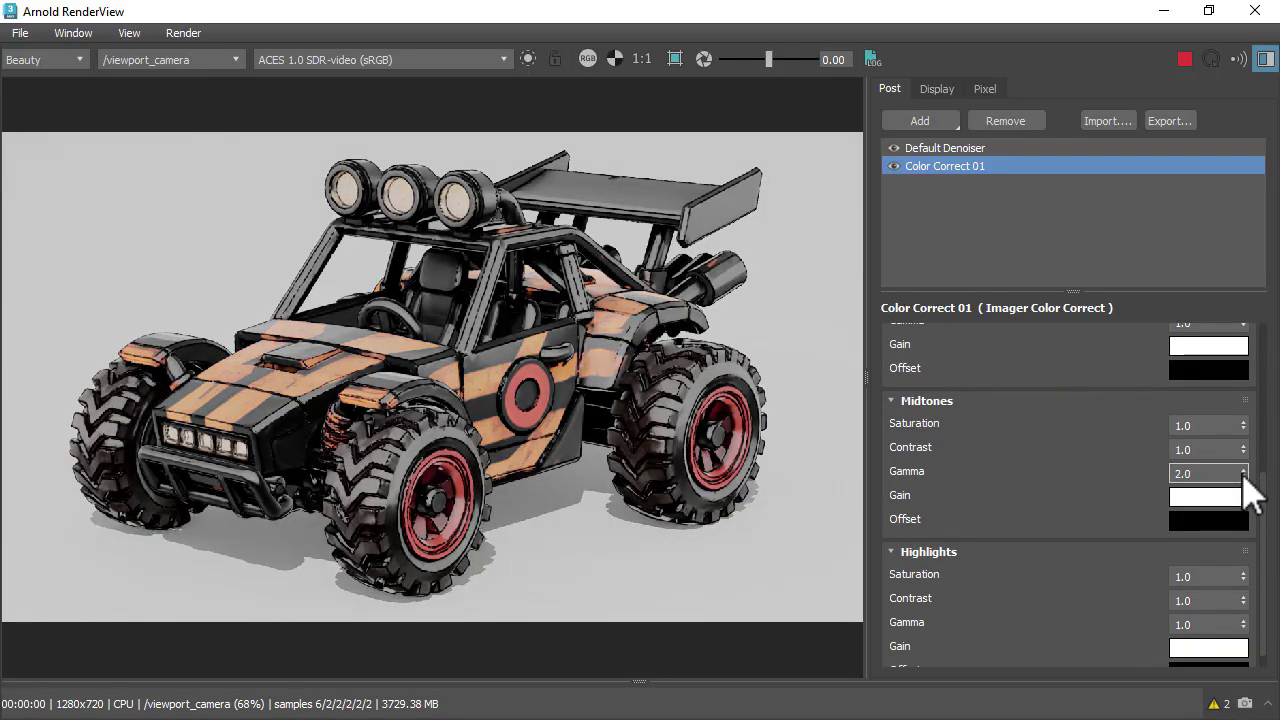
key(Return)
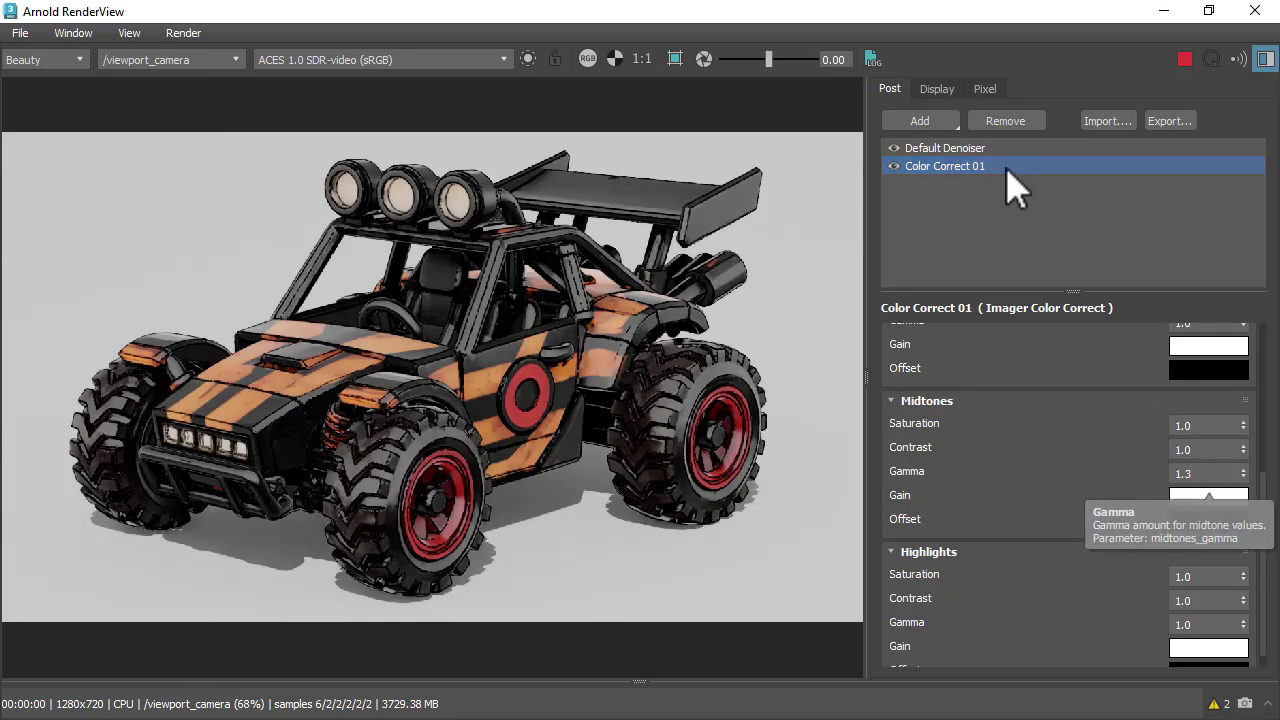
click(894, 166)
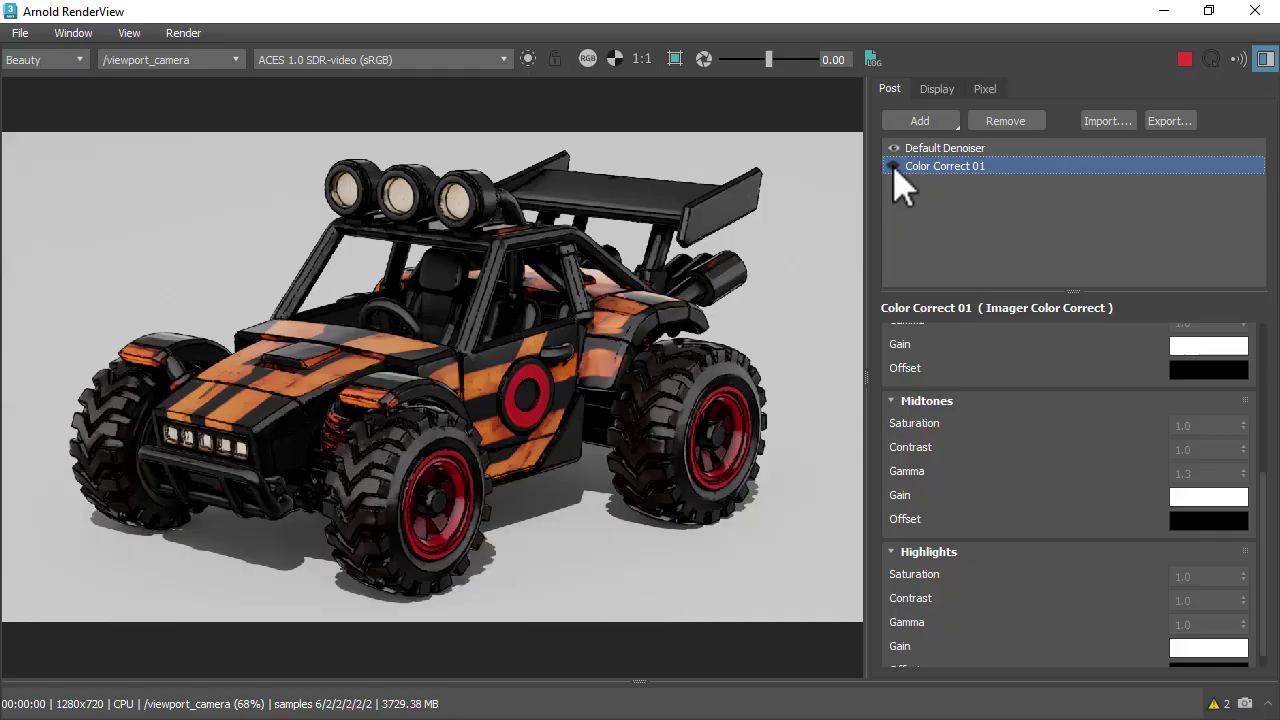
click(894, 166)
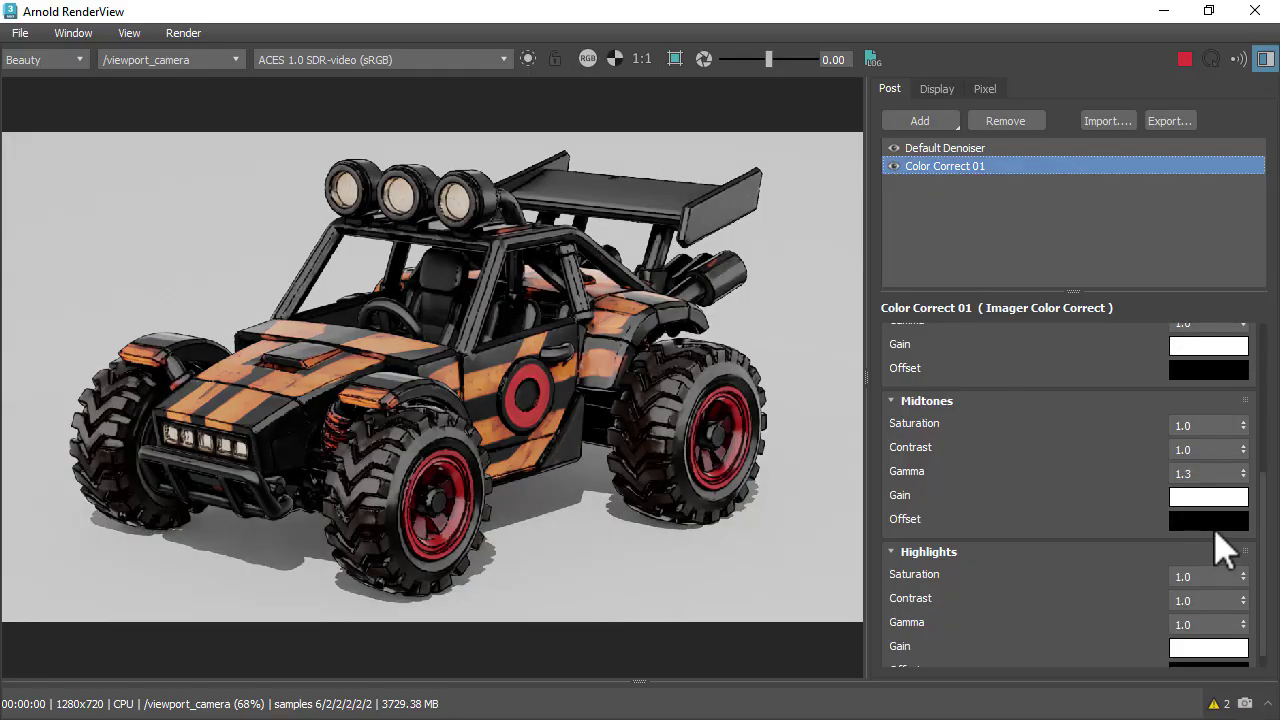
click(892, 167)
click(892, 167)
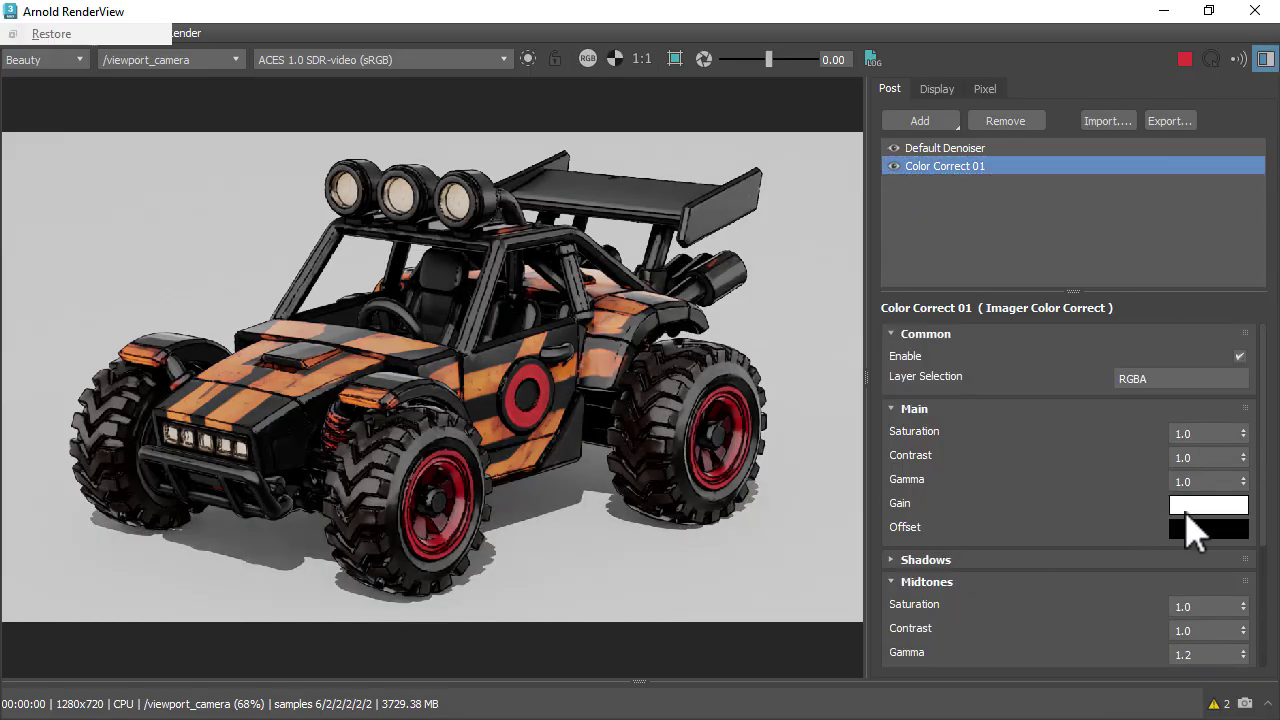
Step: Tint the Color Correct imager's main Gain to pale yellow FFFFD5
click(1197, 507)
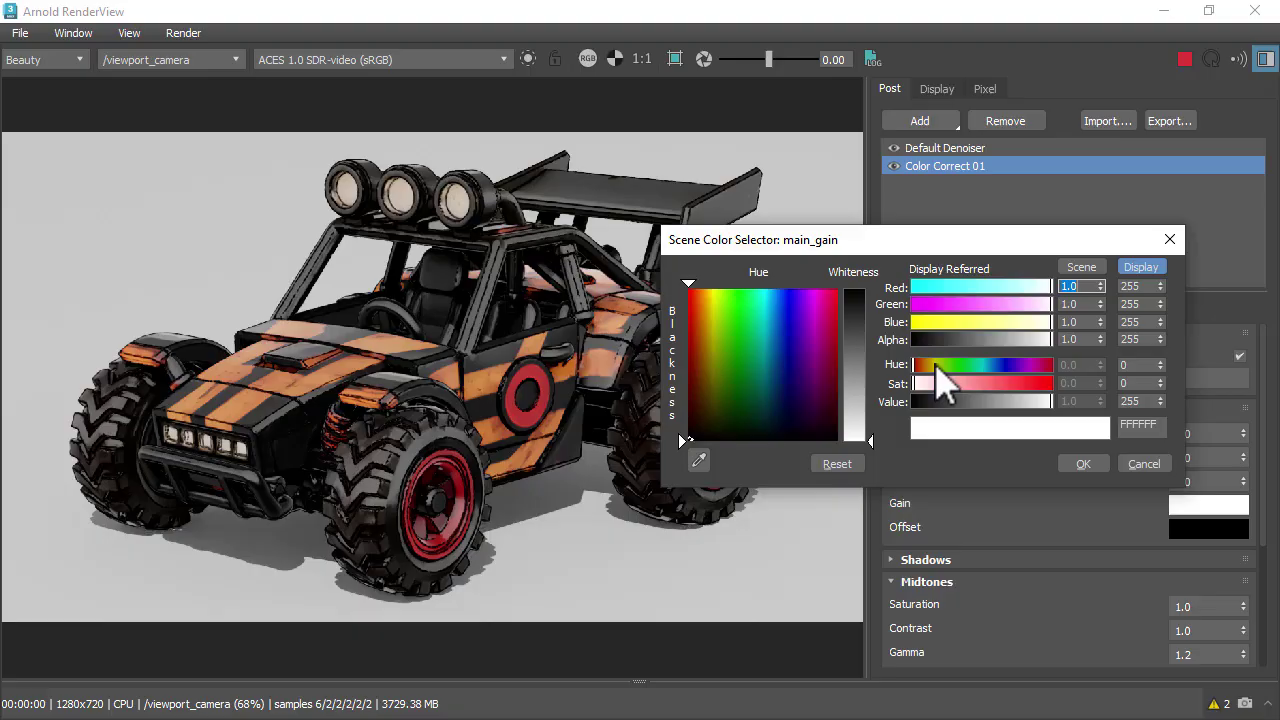
click(935, 364)
click(935, 384)
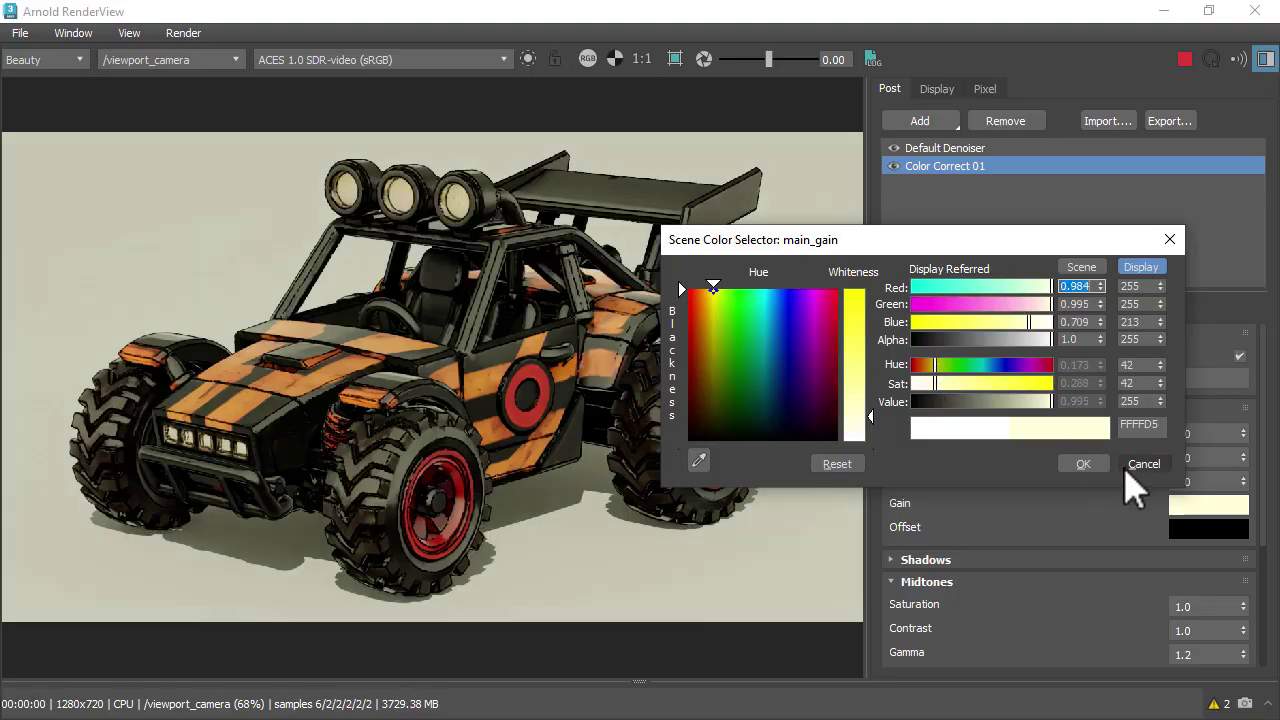
click(1076, 463)
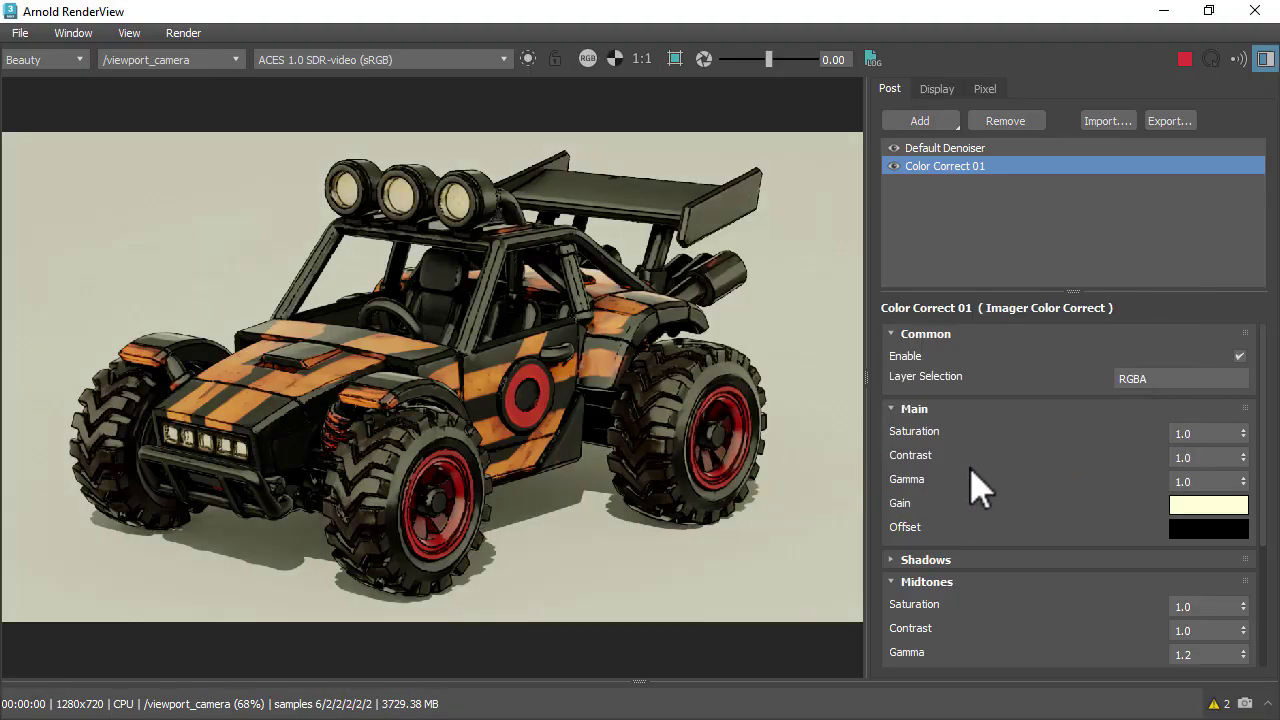